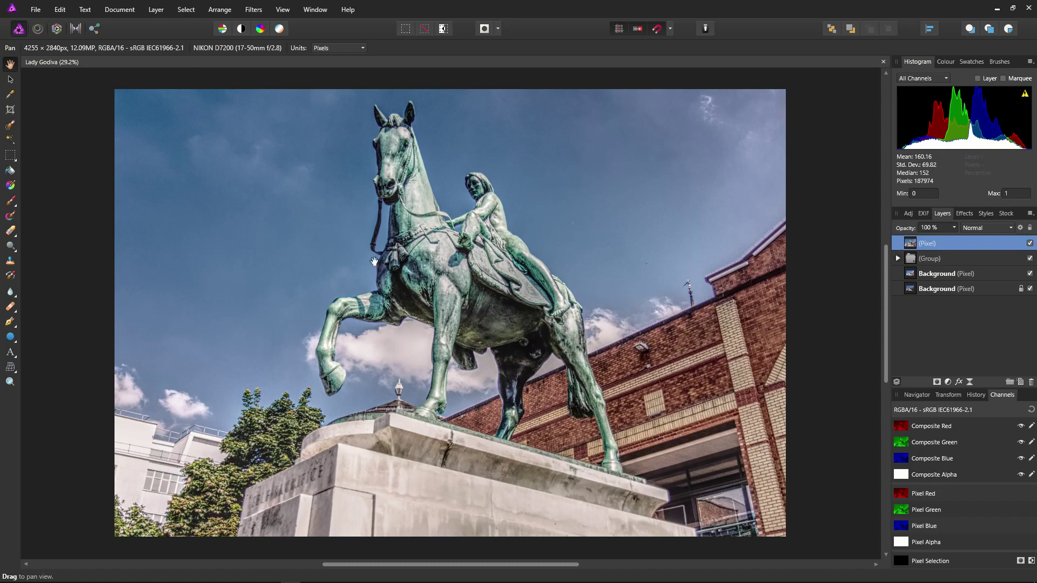
Add a new fill layer above the photo and colour it mid-grey (RGB 128, 128, 128) from the Greys palette.
{"action": "left_click", "coordinate": [156, 10]}
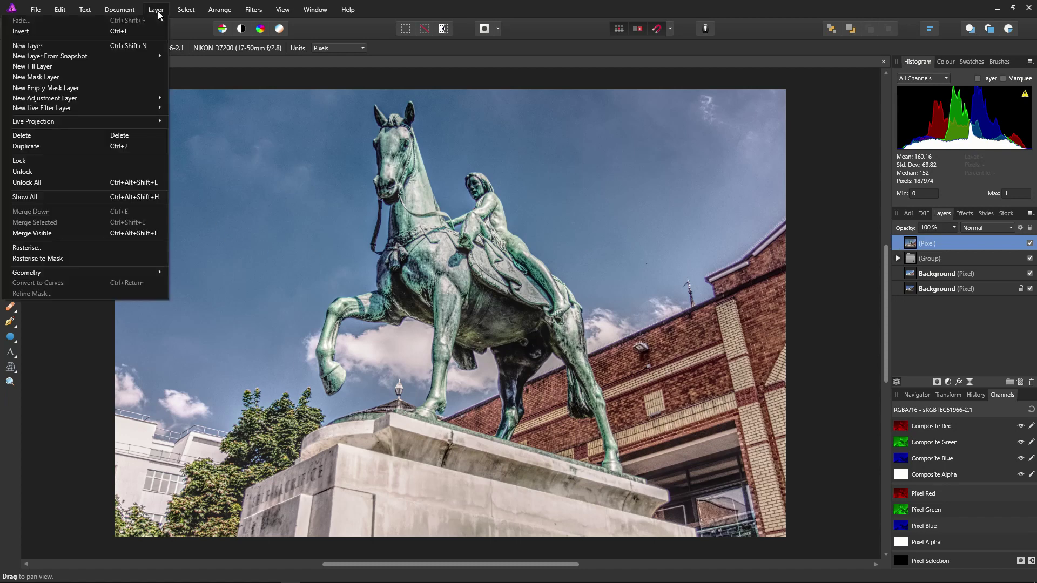
{"action": "left_click", "coordinate": [116, 67]}
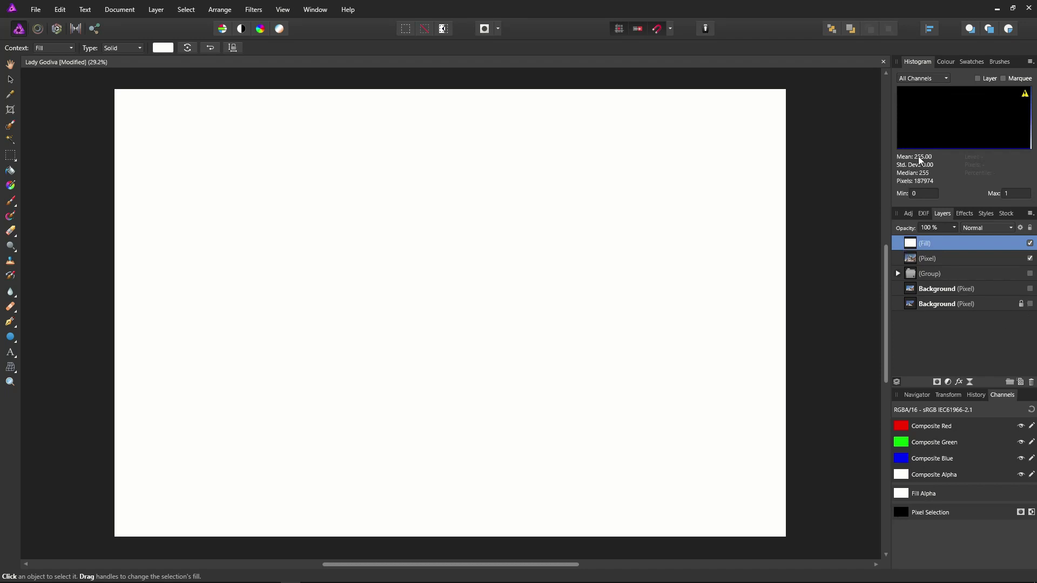
{"action": "left_click", "coordinate": [965, 62]}
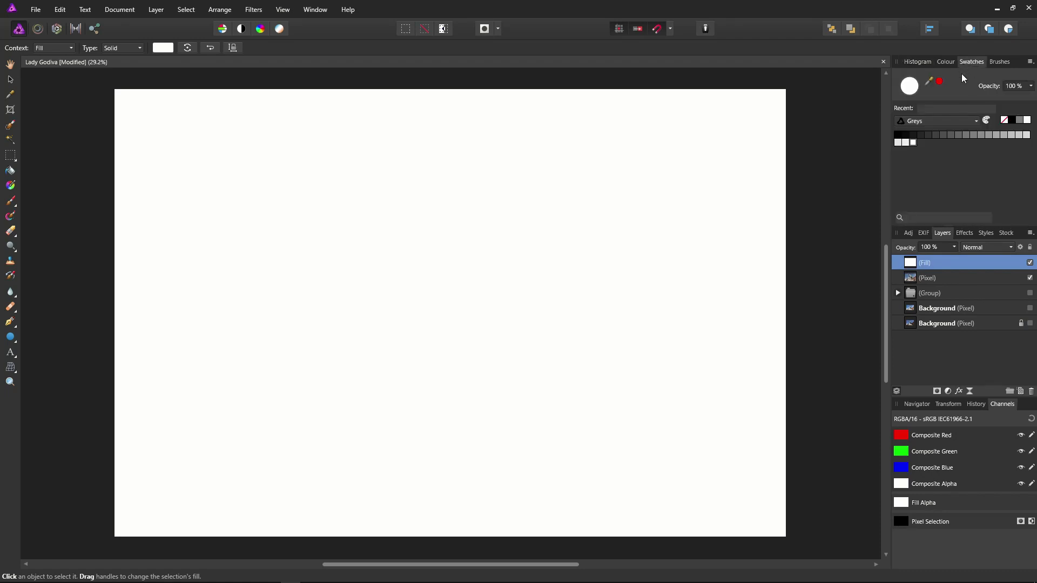
{"action": "left_click", "coordinate": [974, 135]}
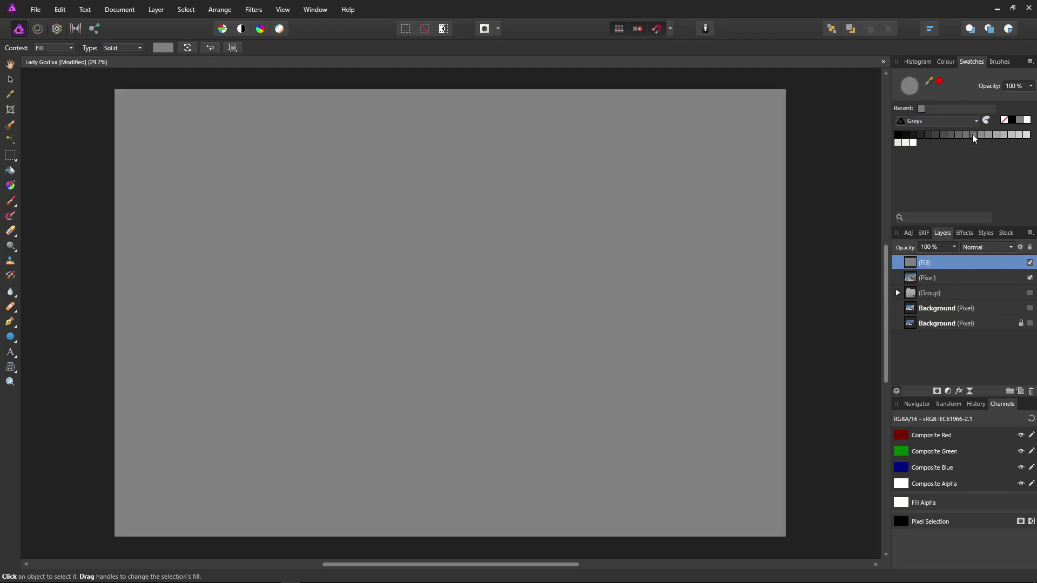
Set the grey fill layer's blend mode to Overlay and rasterise it into a pixel layer.
{"action": "left_click", "coordinate": [996, 249]}
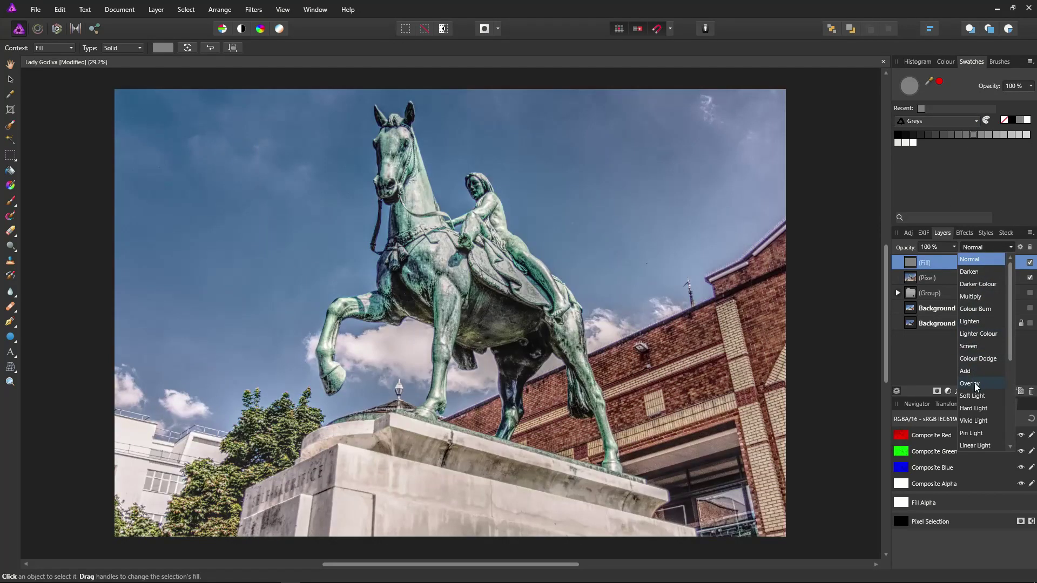
{"action": "left_click", "coordinate": [976, 384]}
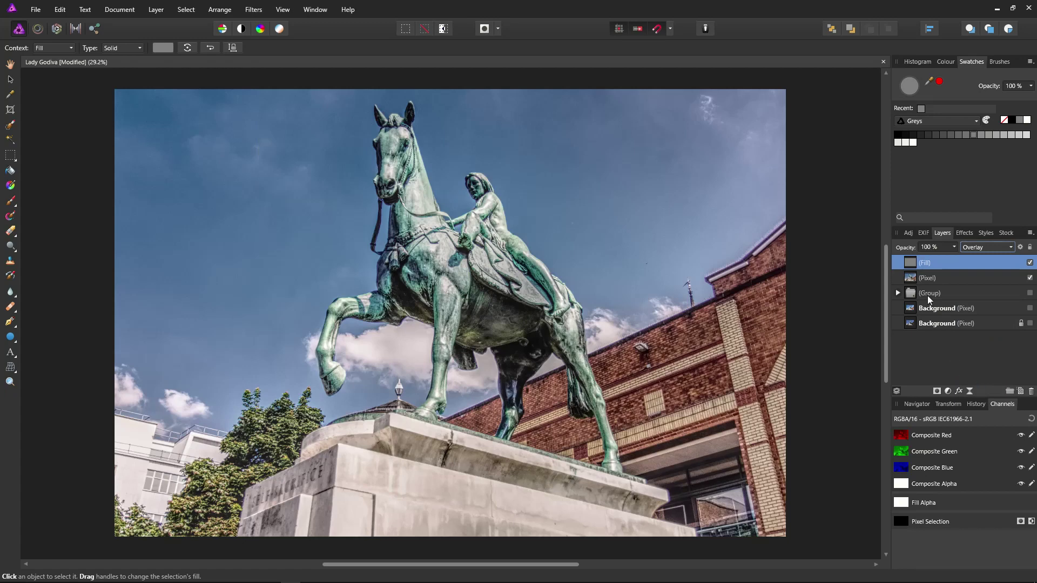
{"action": "right_click", "coordinate": [927, 264]}
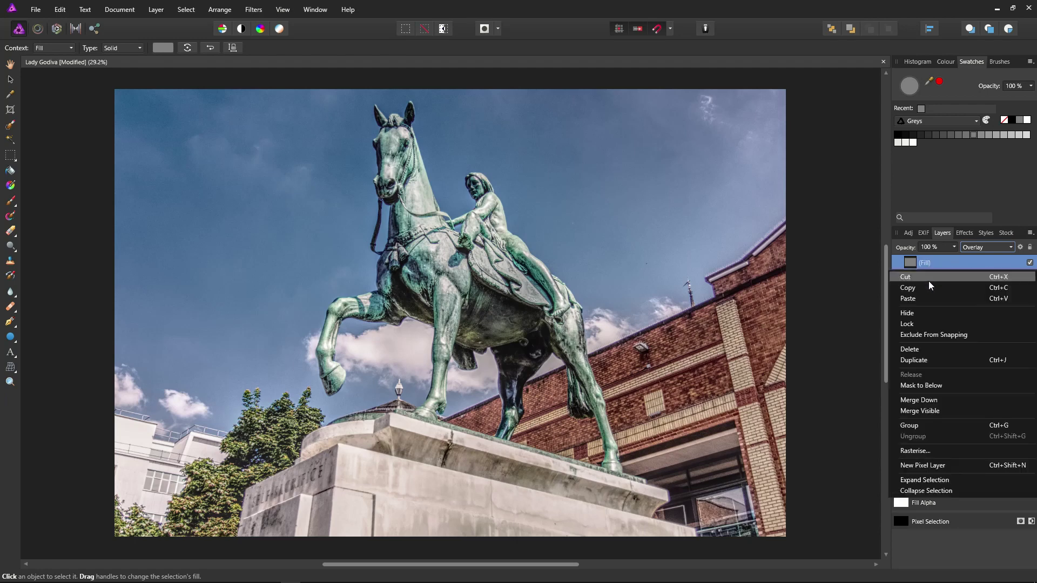
{"action": "left_click", "coordinate": [940, 449]}
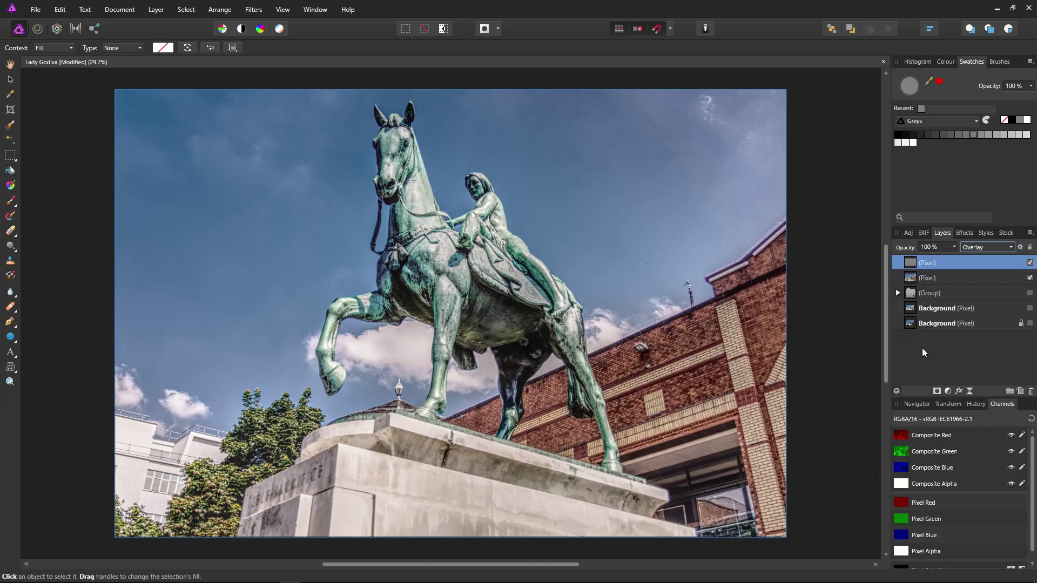
Set up the Paint Brush with 10% opacity, 0% hardness, and white and black as its two colours, with white active.
{"action": "left_click", "coordinate": [944, 62]}
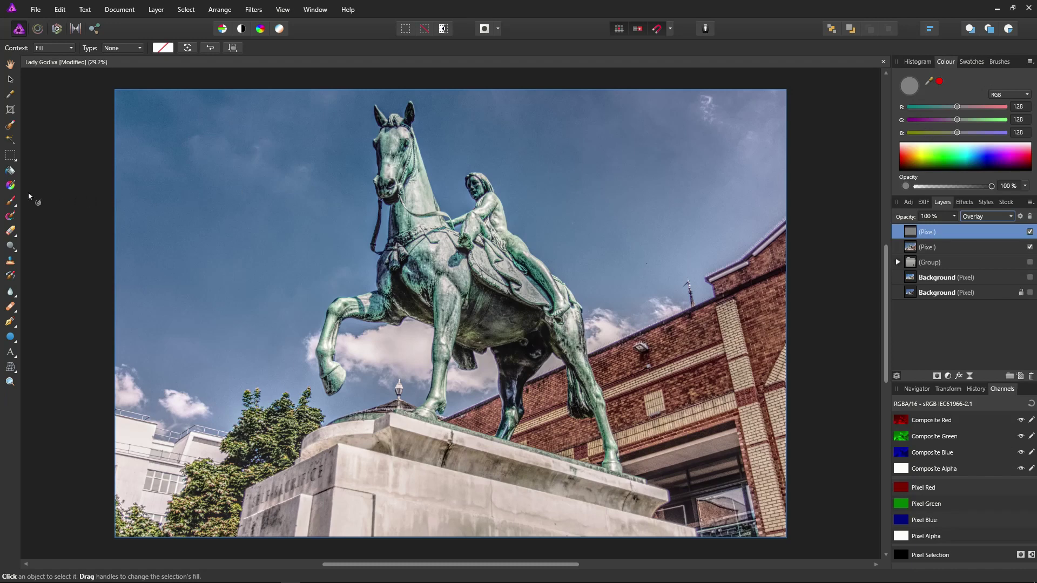
{"action": "left_click", "coordinate": [10, 202]}
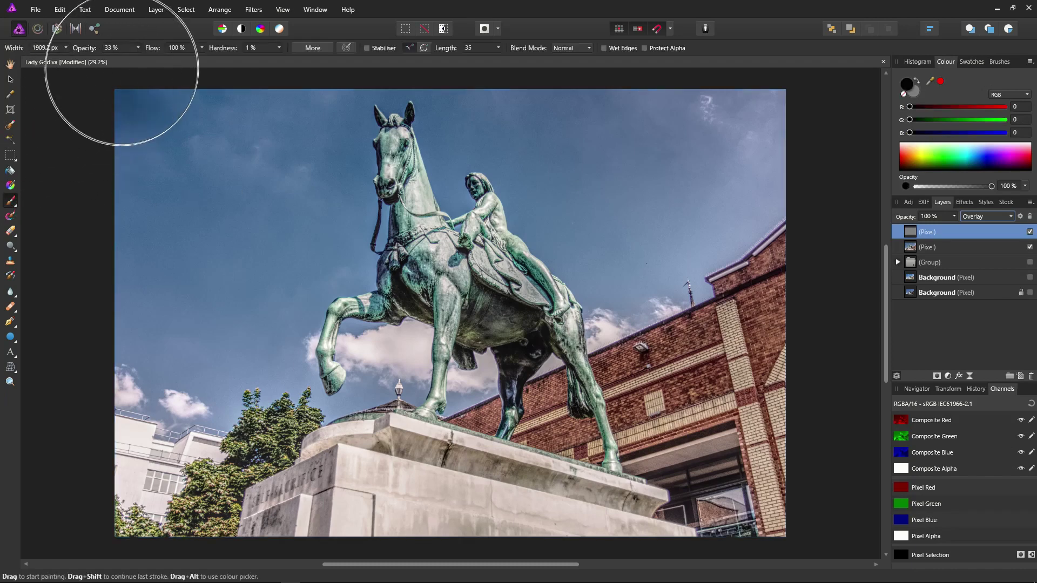
{"action": "left_click", "coordinate": [138, 48]}
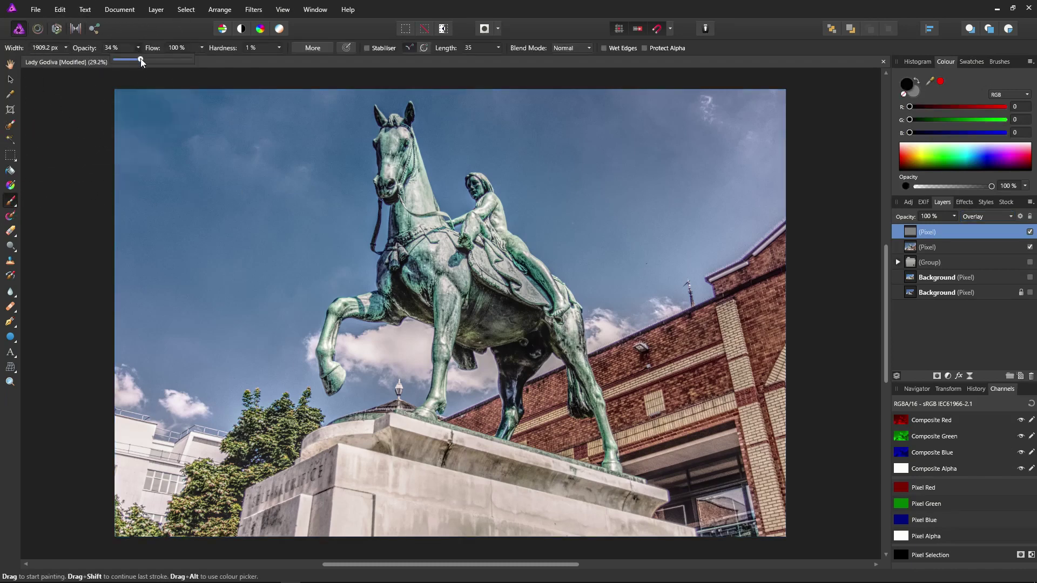
{"action": "left_click_drag", "start_coordinate": [140, 59], "coordinate": [133, 59]}
{"action": "left_click", "coordinate": [279, 47]}
{"action": "left_click", "coordinate": [908, 84]}
{"action": "left_click_drag", "start_coordinate": [908, 152], "coordinate": [894, 139]}
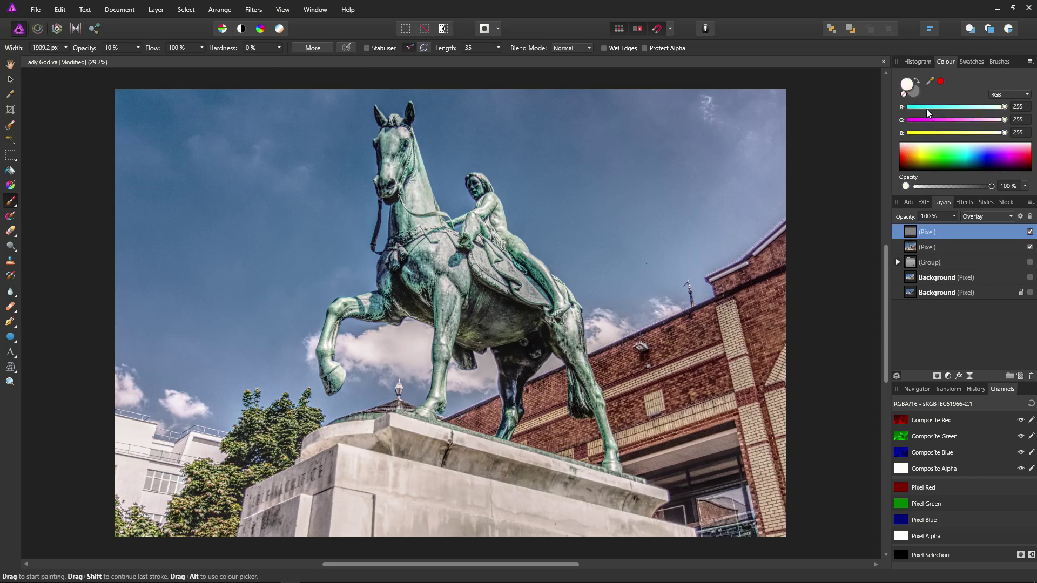
{"action": "left_click", "coordinate": [916, 92]}
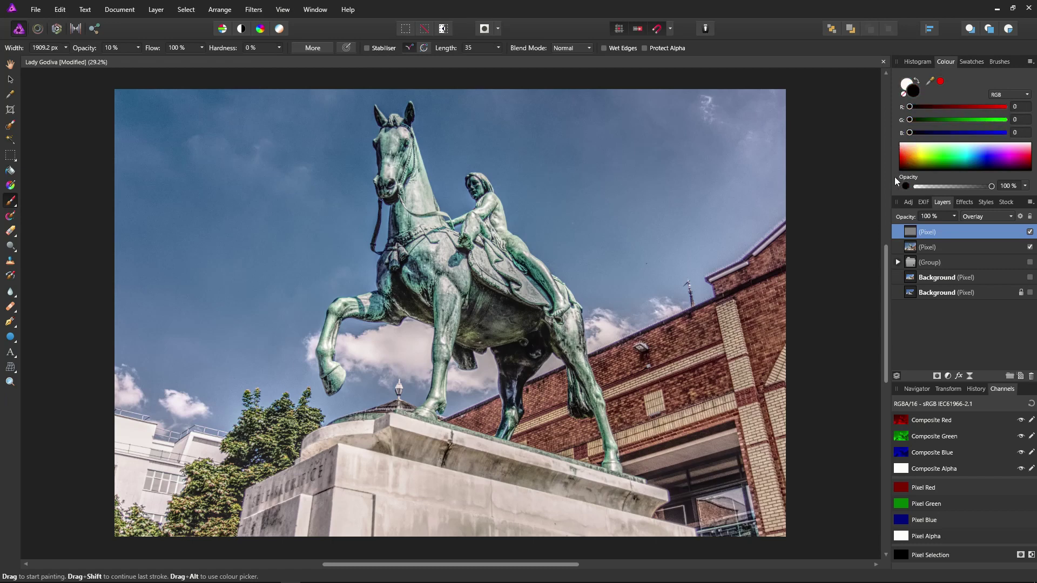
{"action": "left_click", "coordinate": [906, 86]}
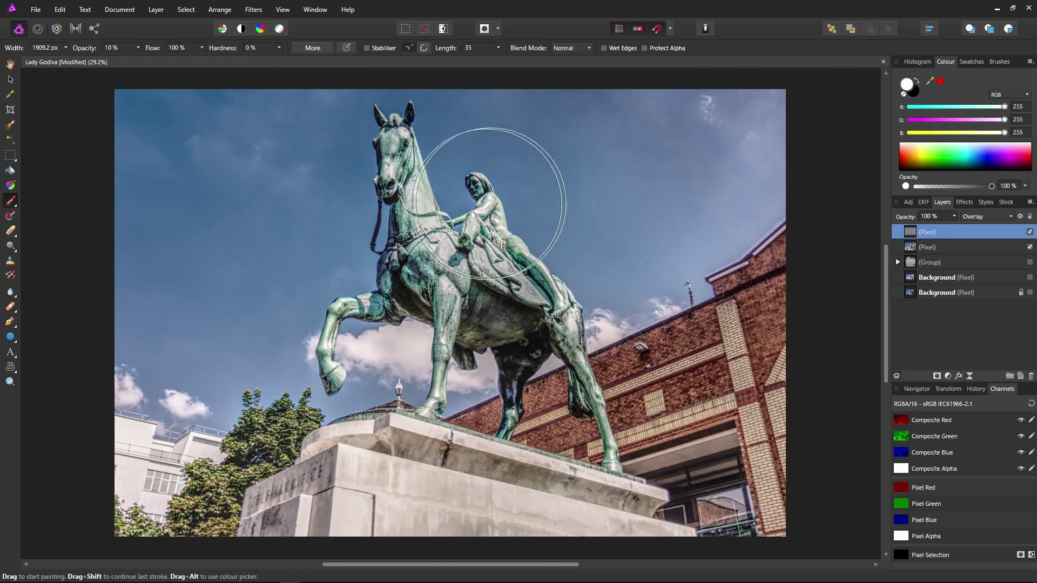
Reduce the brush width to 163.9 px and paint white over the highlights on the horse's chest and legs on the Overlay layer.
{"action": "left_click_drag", "start_coordinate": [440, 255], "coordinate": [404, 255]}
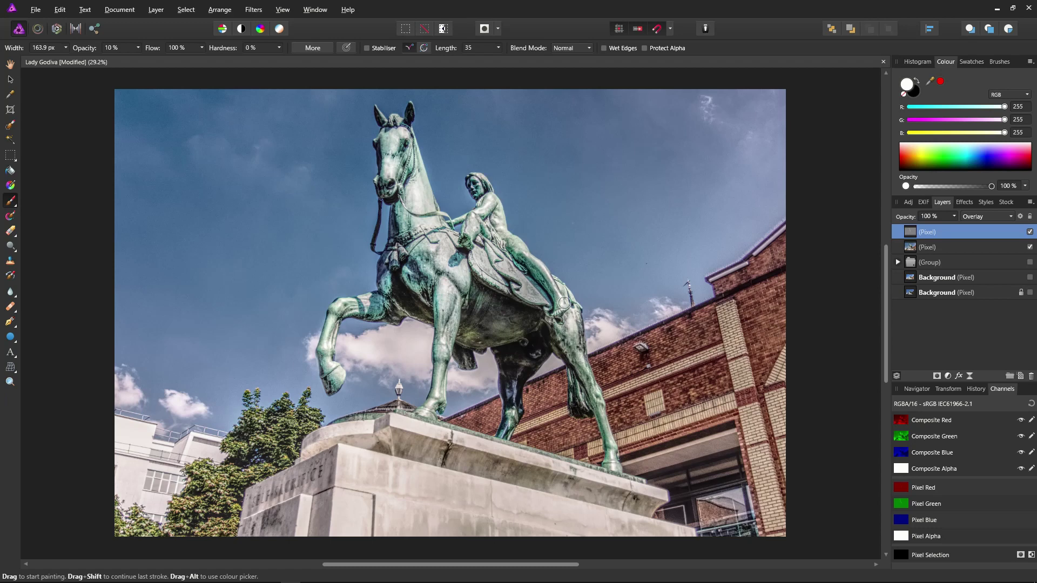
{"action": "mouse_move", "coordinate": [571, 333]}
{"action": "left_mouse_down"}
{"action": "mouse_move", "coordinate": [567, 323]}
{"action": "mouse_move", "coordinate": [579, 323]}
{"action": "mouse_move", "coordinate": [576, 351]}
{"action": "mouse_move", "coordinate": [607, 442]}
{"action": "left_mouse_up"}
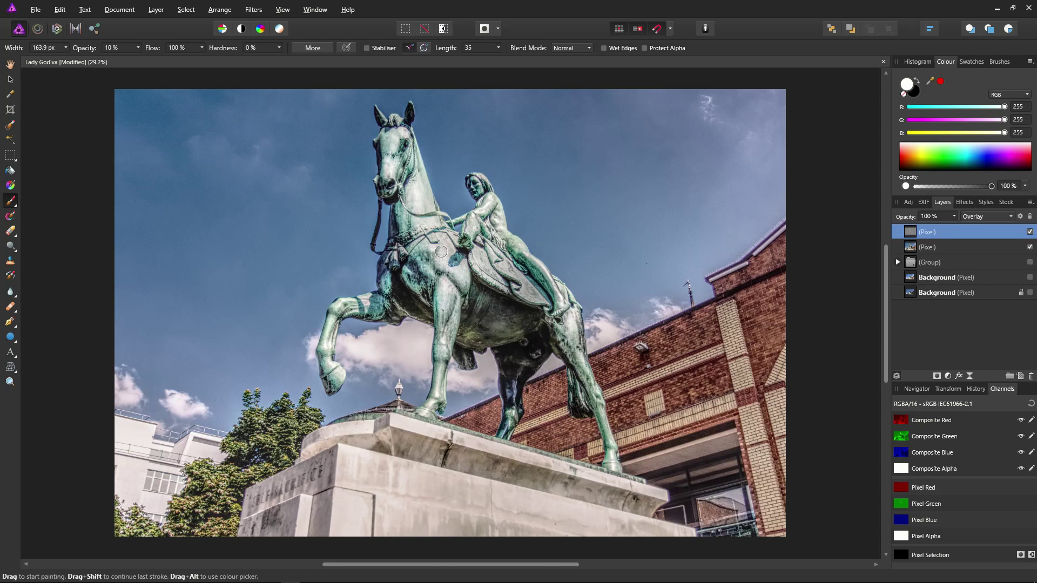
{"action": "mouse_move", "coordinate": [444, 246]}
{"action": "left_mouse_down"}
{"action": "mouse_move", "coordinate": [443, 264]}
{"action": "mouse_move", "coordinate": [472, 293]}
{"action": "mouse_move", "coordinate": [444, 283]}
{"action": "mouse_move", "coordinate": [448, 252]}
{"action": "mouse_move", "coordinate": [453, 261]}
{"action": "mouse_move", "coordinate": [445, 250]}
{"action": "mouse_move", "coordinate": [459, 275]}
{"action": "mouse_move", "coordinate": [447, 289]}
{"action": "mouse_move", "coordinate": [459, 327]}
{"action": "mouse_move", "coordinate": [443, 352]}
{"action": "mouse_move", "coordinate": [444, 297]}
{"action": "mouse_move", "coordinate": [459, 311]}
{"action": "mouse_move", "coordinate": [439, 294]}
{"action": "mouse_move", "coordinate": [449, 303]}
{"action": "left_mouse_up"}
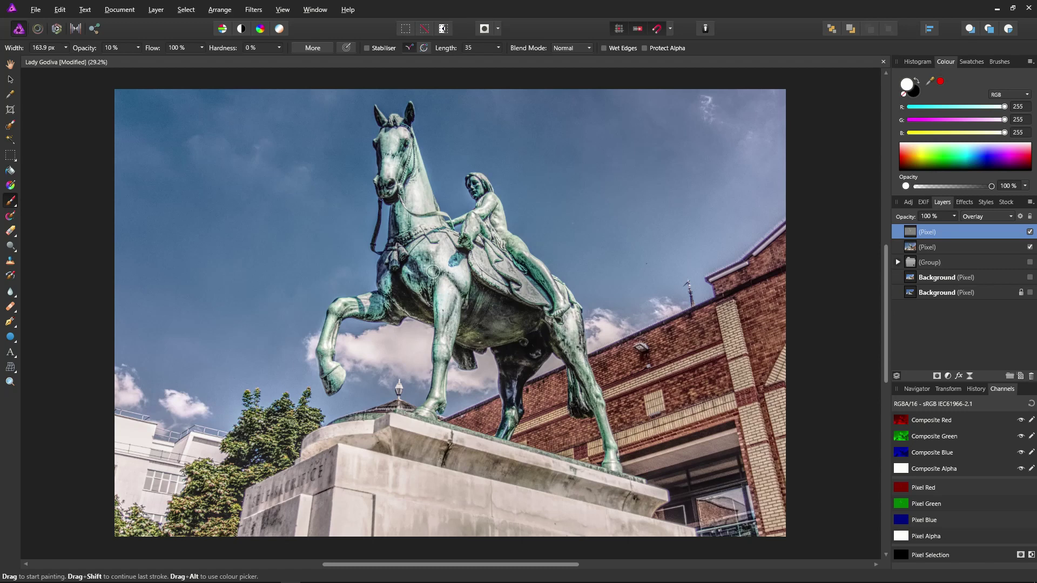
{"action": "left_click_drag", "start_coordinate": [364, 305], "coordinate": [384, 293]}
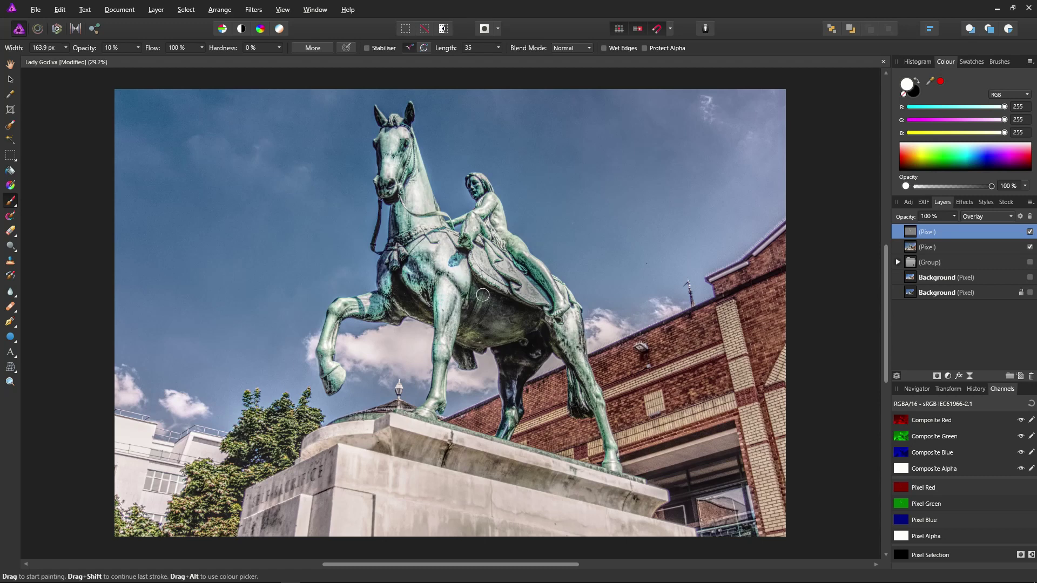
Paint black over the shadow areas of the horse's front leg and head, and make white the active brush colour again.
{"action": "left_click", "coordinate": [912, 97]}
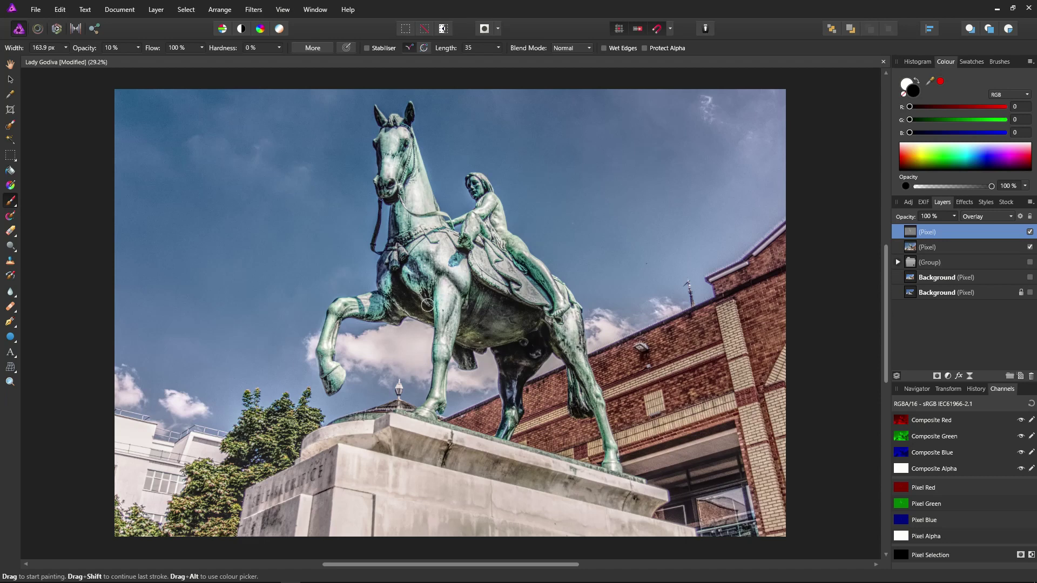
{"action": "left_click_drag", "start_coordinate": [449, 315], "coordinate": [444, 346]}
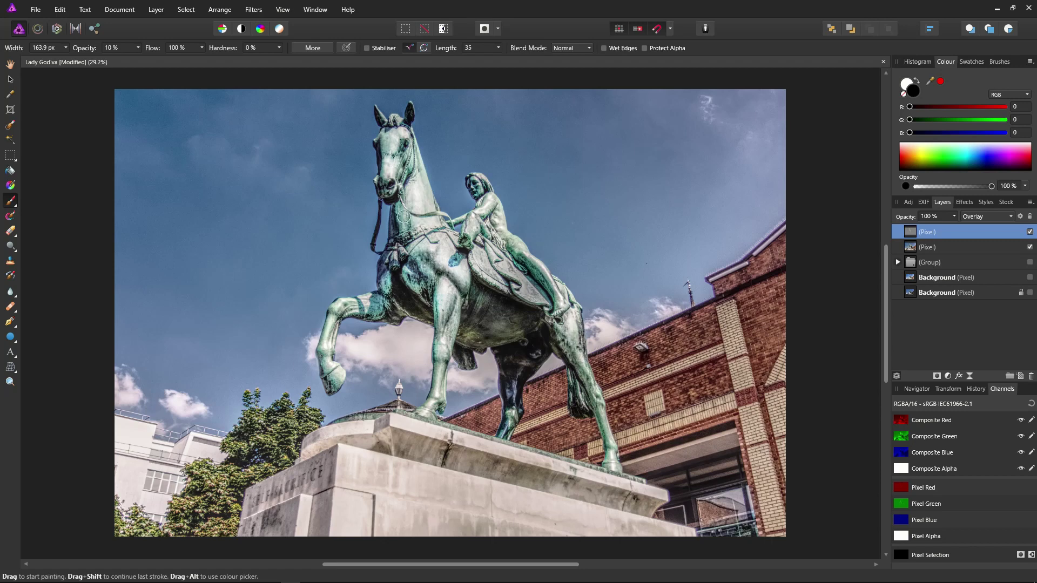
{"action": "mouse_move", "coordinate": [405, 141]}
{"action": "left_mouse_down"}
{"action": "mouse_move", "coordinate": [408, 128]}
{"action": "mouse_move", "coordinate": [392, 135]}
{"action": "mouse_move", "coordinate": [409, 128]}
{"action": "mouse_move", "coordinate": [394, 130]}
{"action": "mouse_move", "coordinate": [415, 151]}
{"action": "left_mouse_up"}
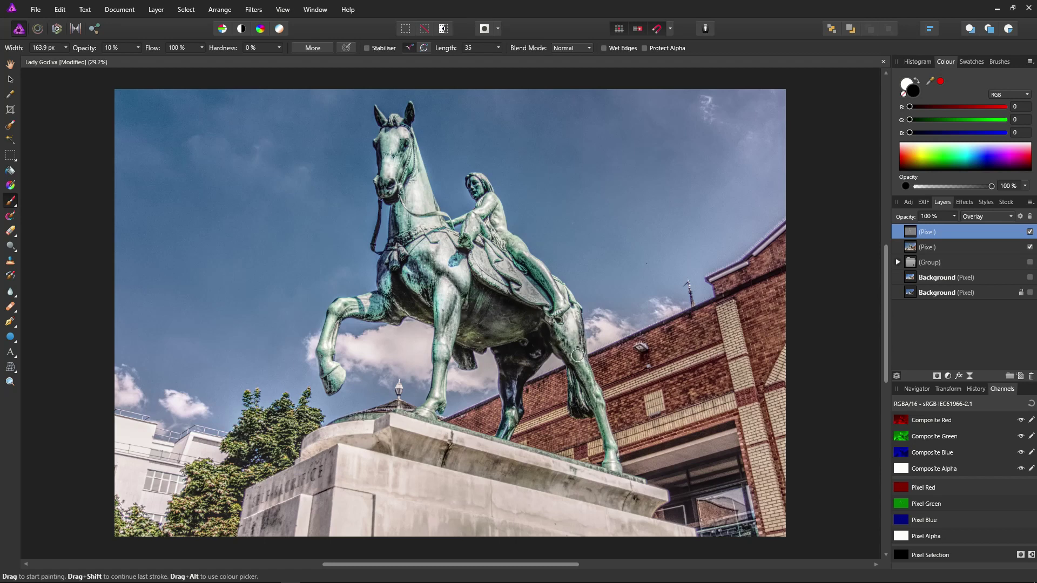
{"action": "left_click", "coordinate": [916, 79]}
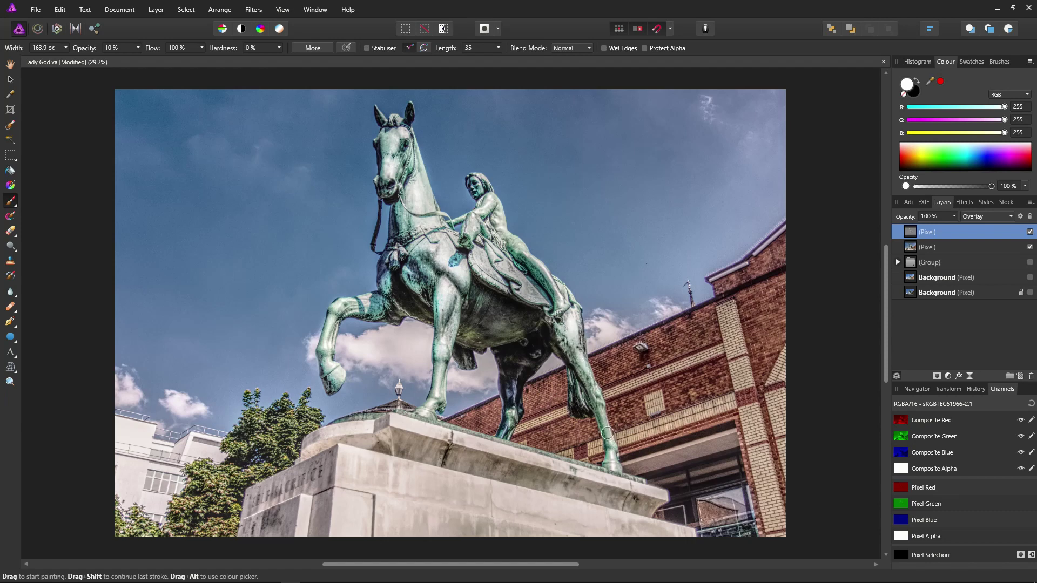
Toggle the Overlay layer's visibility repeatedly to compare the statue with and without the dodging and burning.
{"action": "left_click", "coordinate": [1030, 232]}
{"action": "left_click", "coordinate": [1030, 233]}
{"action": "left_click", "coordinate": [1030, 232]}
{"action": "left_click", "coordinate": [1030, 233]}
{"action": "left_click", "coordinate": [1030, 232]}
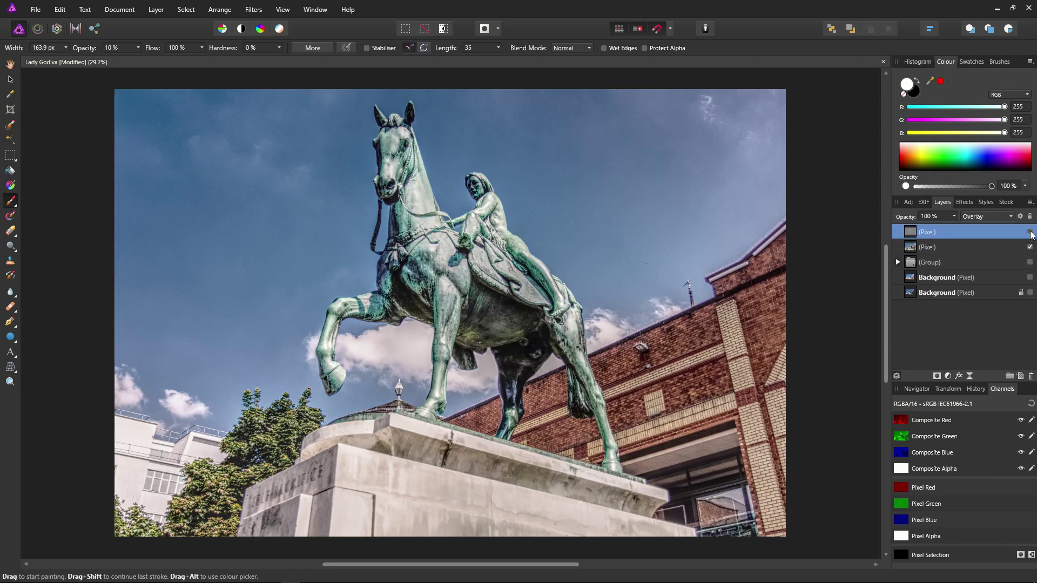
{"action": "left_click", "coordinate": [1030, 232]}
{"action": "left_click", "coordinate": [1030, 232]}
{"action": "left_click", "coordinate": [1030, 232]}
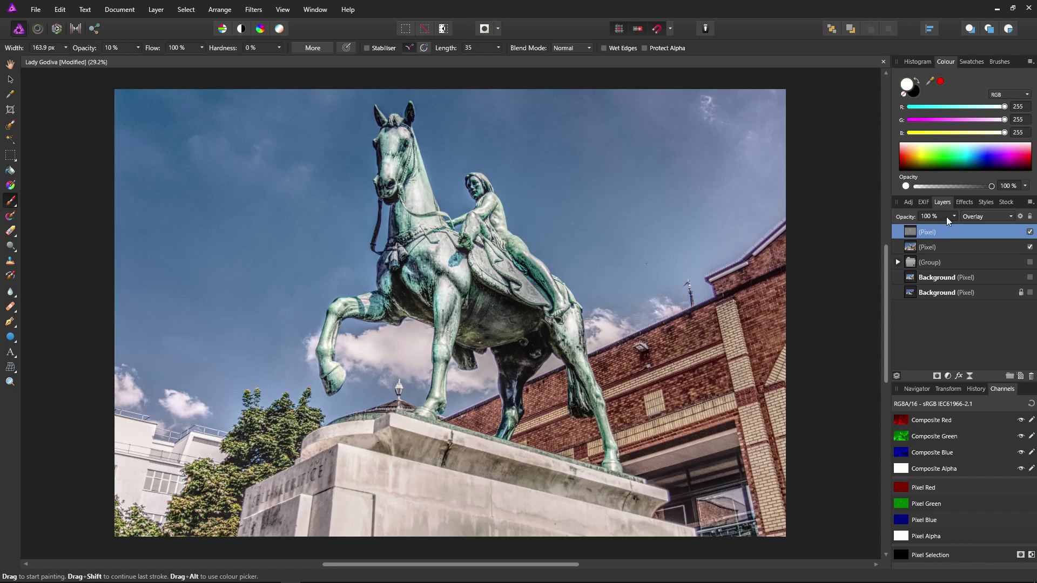
Darken the shadows on the horse's head with black brush strokes, and compare the image with the Overlay layer on and off.
{"action": "left_click", "coordinate": [912, 93]}
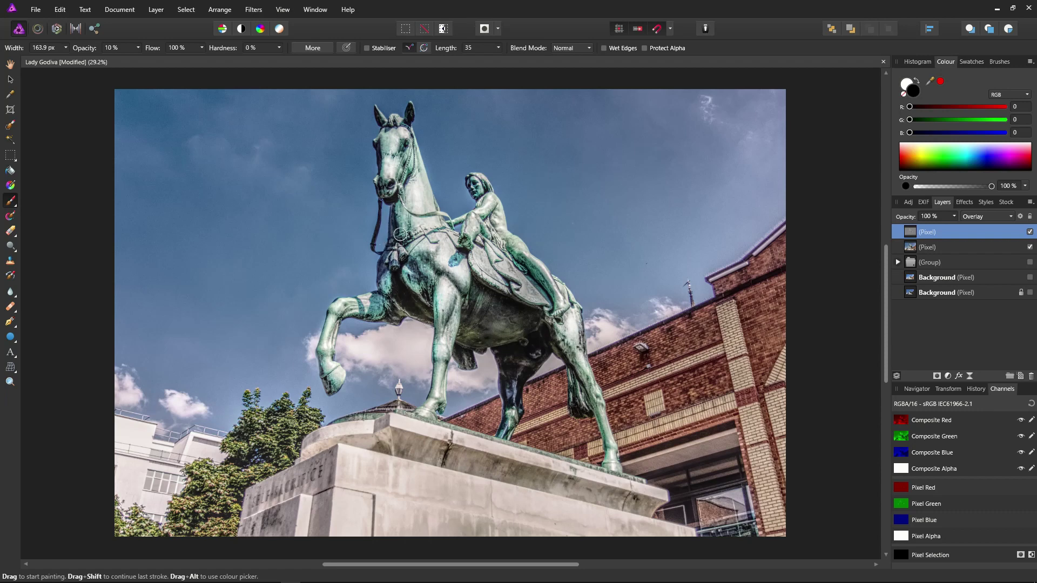
{"action": "left_click_drag", "start_coordinate": [381, 166], "coordinate": [379, 167]}
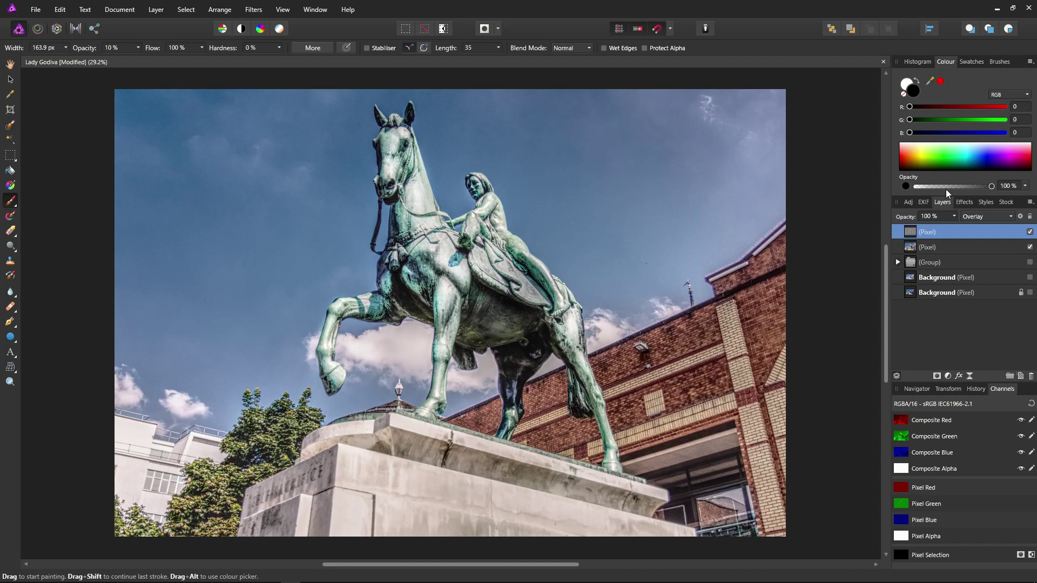
{"action": "right_click", "coordinate": [1031, 234]}
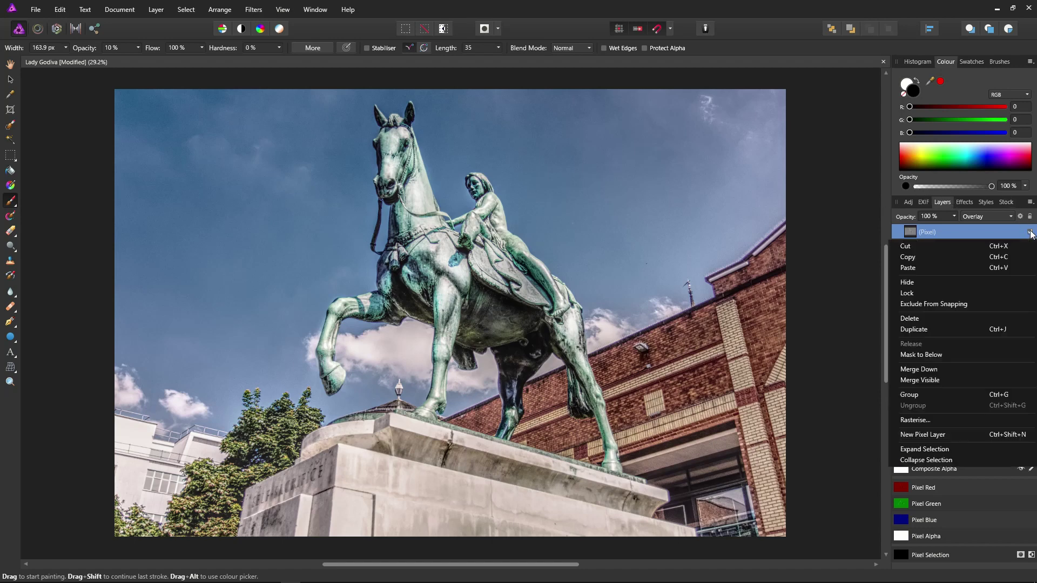
{"action": "left_click", "coordinate": [1031, 232]}
{"action": "left_click", "coordinate": [1031, 233]}
{"action": "left_click", "coordinate": [1031, 232]}
{"action": "left_click", "coordinate": [1031, 233]}
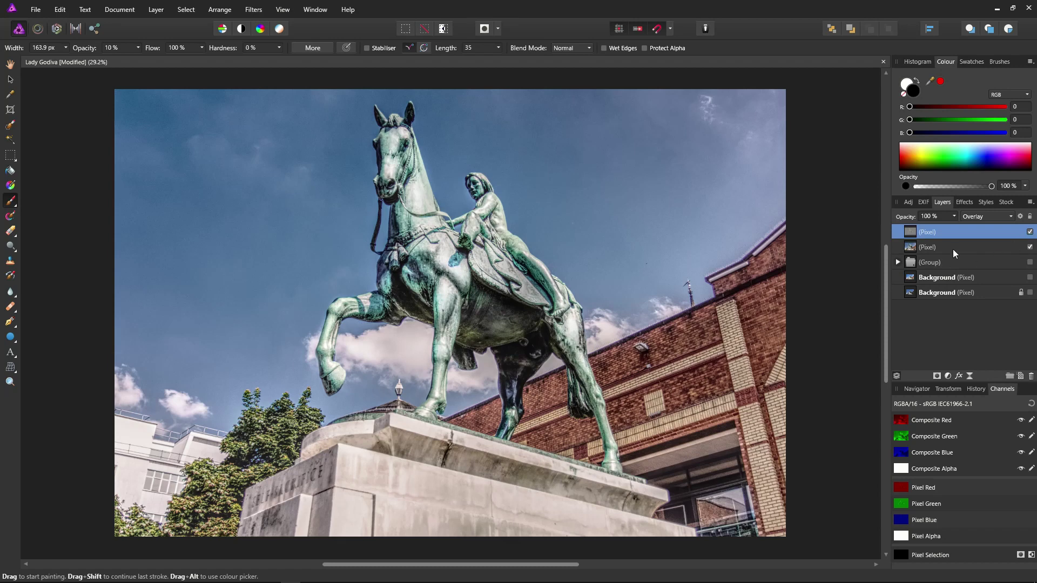
Lower the Overlay layer's opacity to 69% and merge all visible layers into a new pixel layer.
{"action": "left_click", "coordinate": [954, 217]}
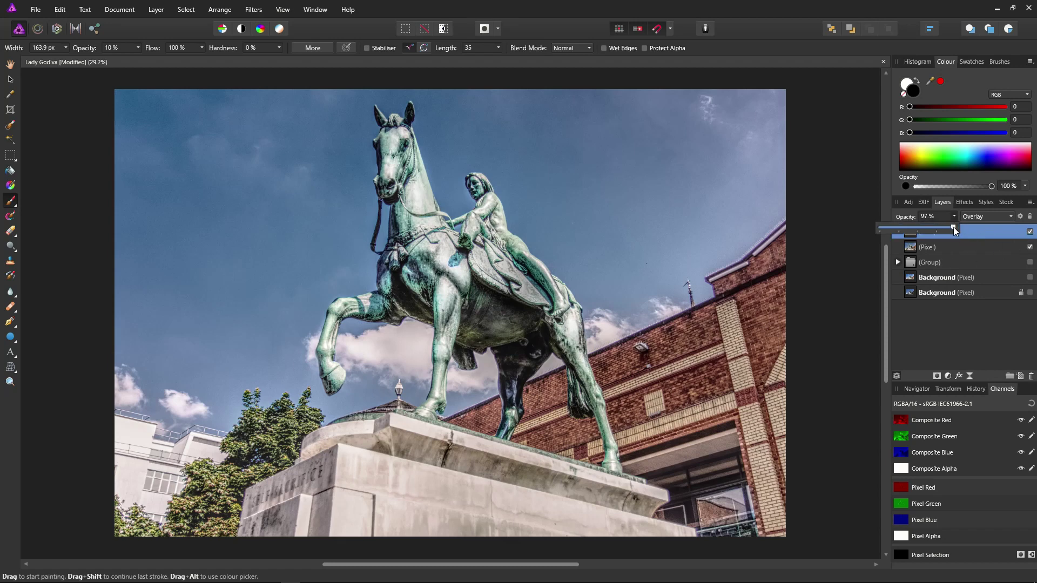
{"action": "mouse_move", "coordinate": [925, 229]}
{"action": "left_mouse_down"}
{"action": "mouse_move", "coordinate": [886, 227]}
{"action": "mouse_move", "coordinate": [925, 229]}
{"action": "mouse_move", "coordinate": [889, 231]}
{"action": "mouse_move", "coordinate": [922, 239]}
{"action": "left_mouse_up"}
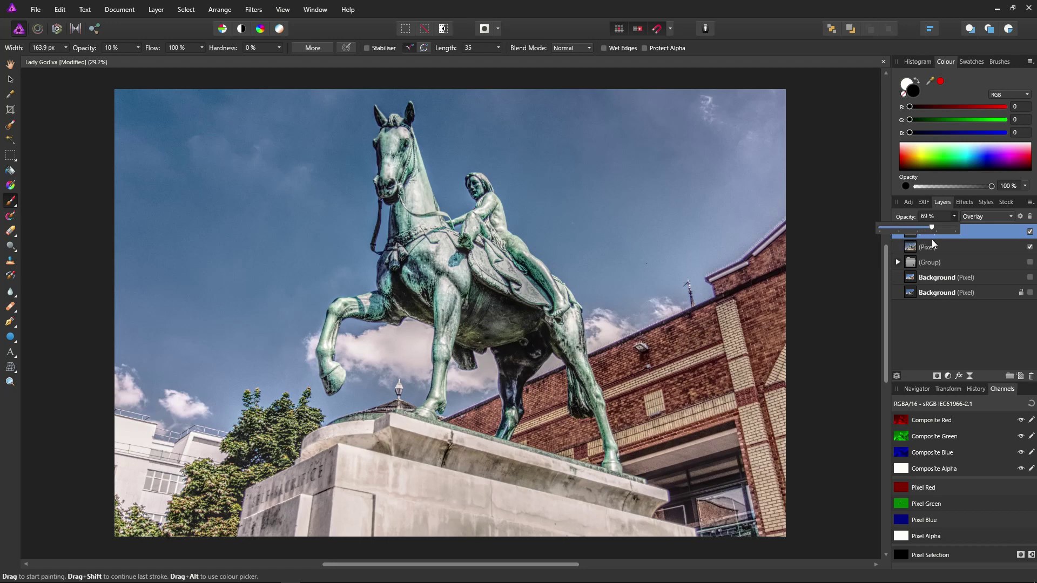
{"action": "mouse_move", "coordinate": [931, 239]}
{"action": "left_mouse_down"}
{"action": "mouse_move", "coordinate": [899, 235]}
{"action": "mouse_move", "coordinate": [934, 241]}
{"action": "left_mouse_up"}
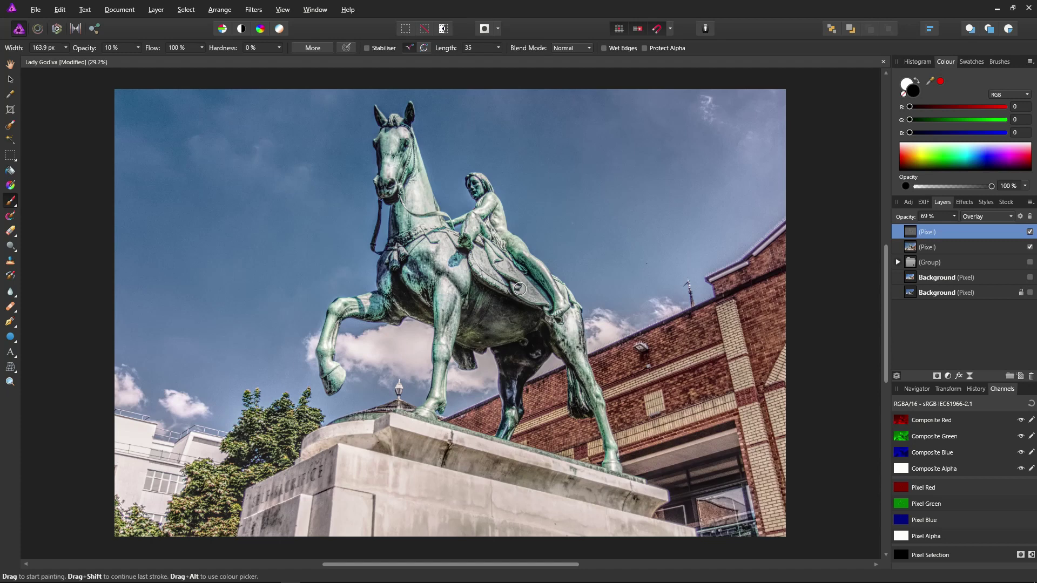
{"action": "right_click", "coordinate": [911, 236]}
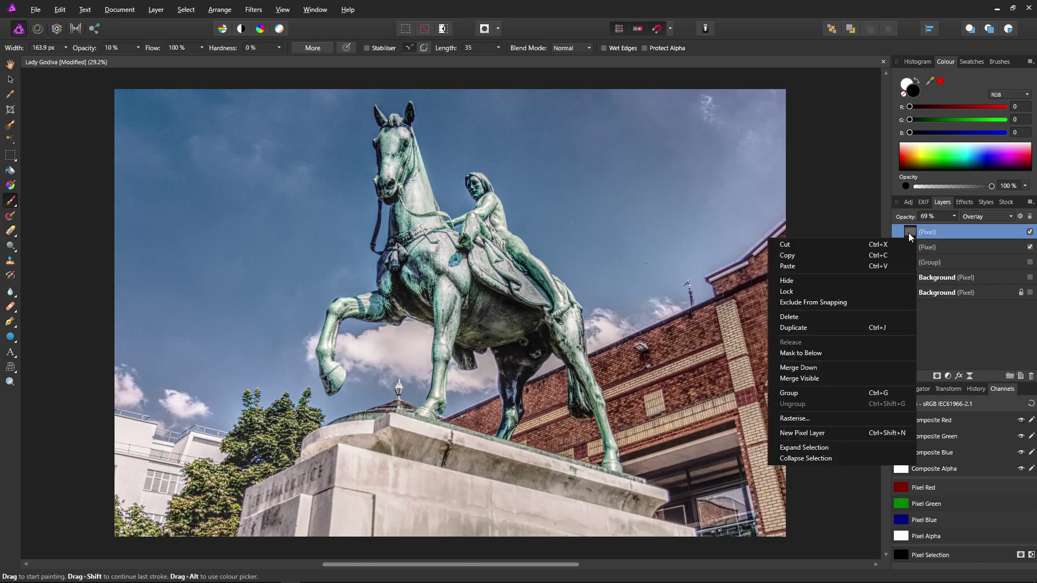
{"action": "left_click", "coordinate": [842, 377]}
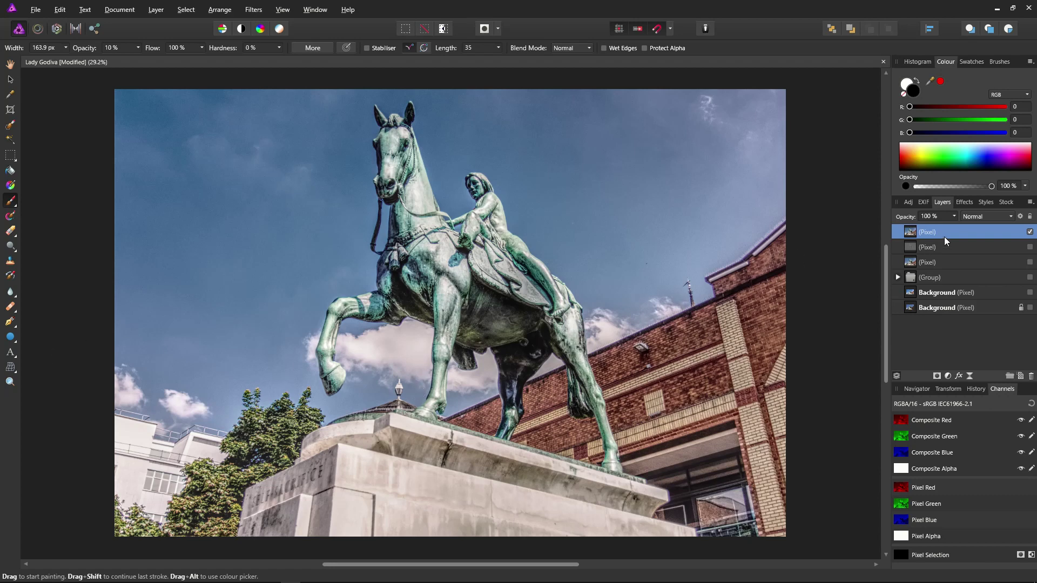
Start a Pen tool path at the photo's lower edge and trace up the lower part of the plinth's left edge.
{"action": "left_click", "coordinate": [13, 325]}
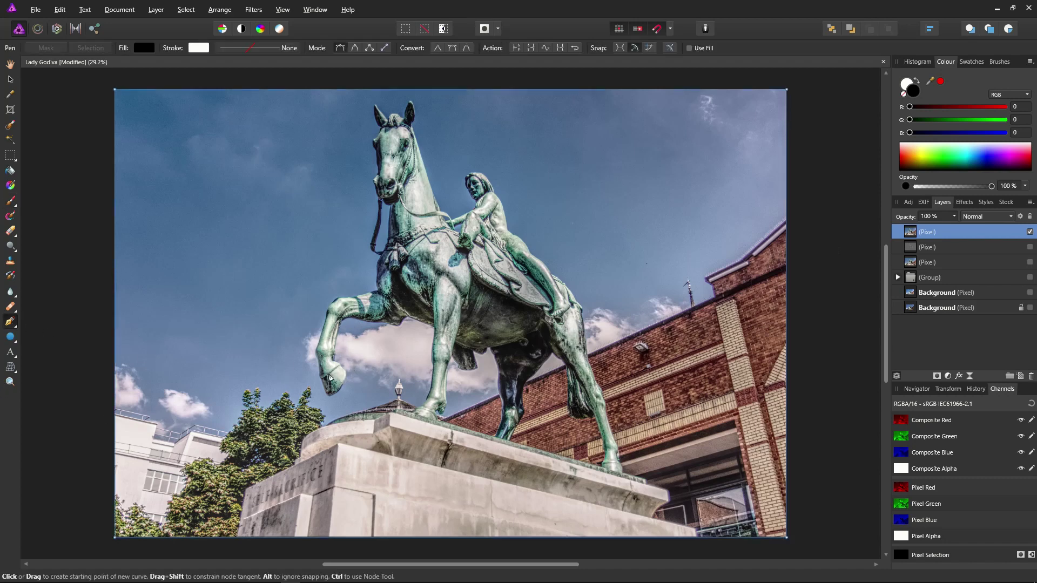
{"action": "scroll", "coordinate": [265, 520], "scroll_direction": "up", "scroll_amount": 5}
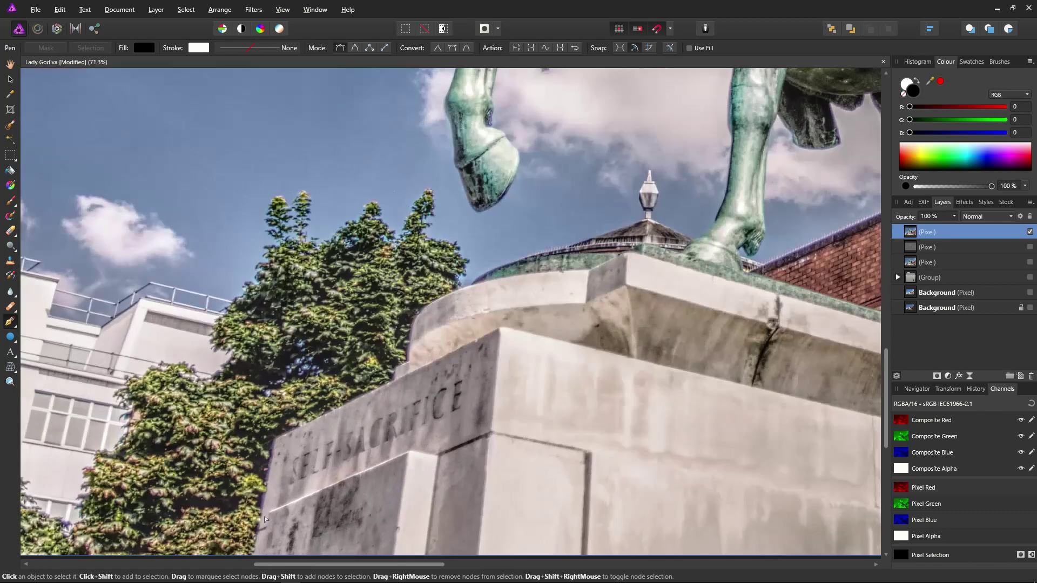
{"action": "scroll", "coordinate": [265, 519], "scroll_direction": "up", "scroll_amount": 8}
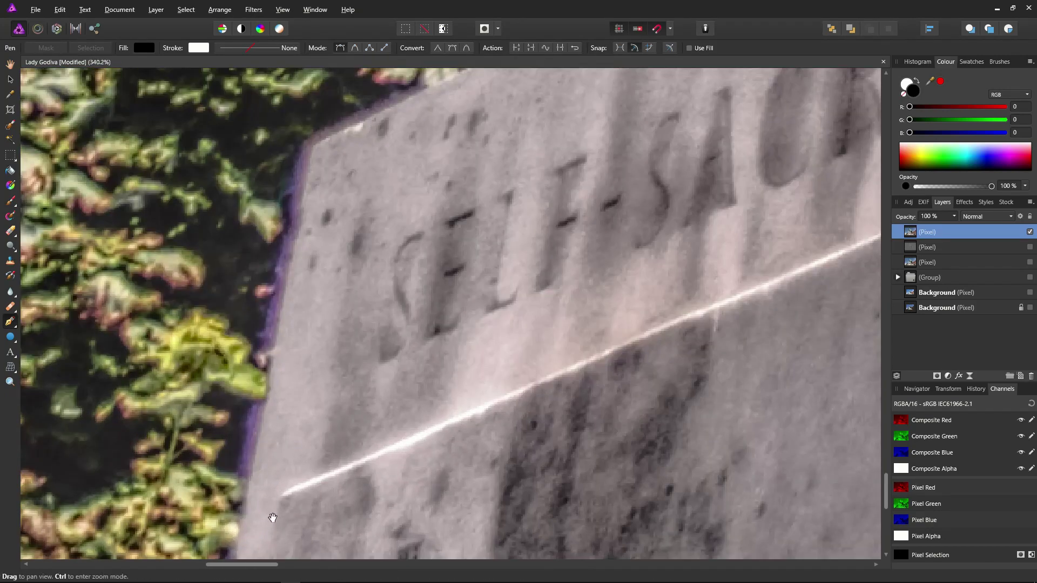
{"action": "left_click_drag", "start_coordinate": [269, 514], "coordinate": [357, 297]}
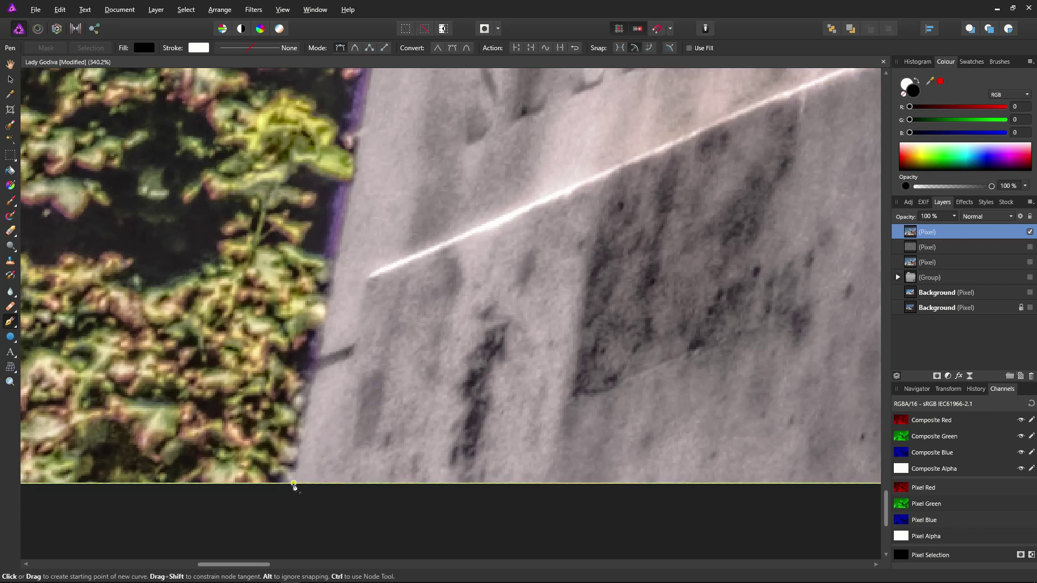
{"action": "left_click", "coordinate": [293, 484]}
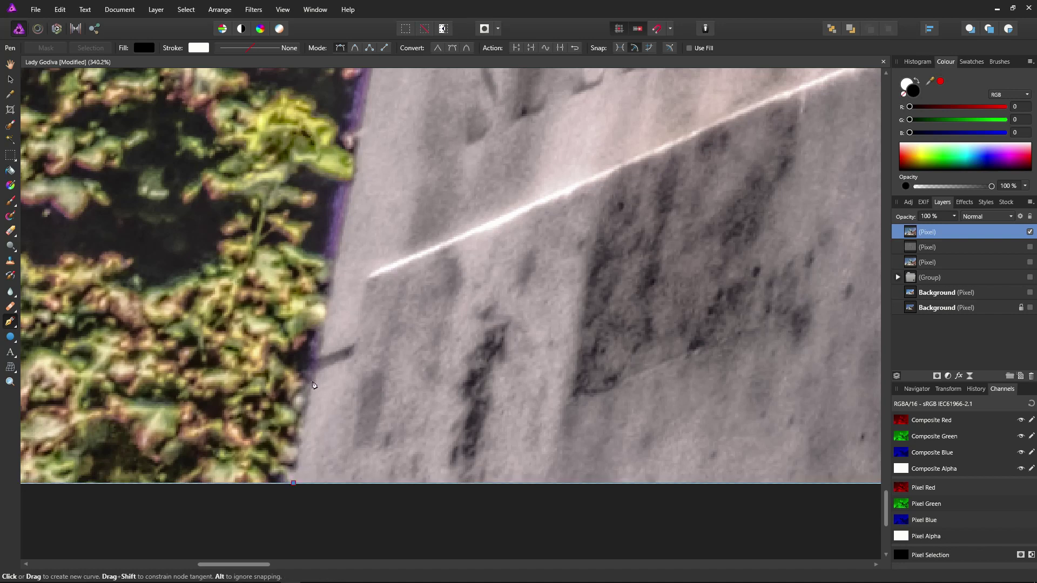
{"action": "left_click", "coordinate": [312, 380]}
{"action": "left_click", "coordinate": [330, 297]}
{"action": "left_click", "coordinate": [346, 218]}
{"action": "left_click", "coordinate": [355, 158]}
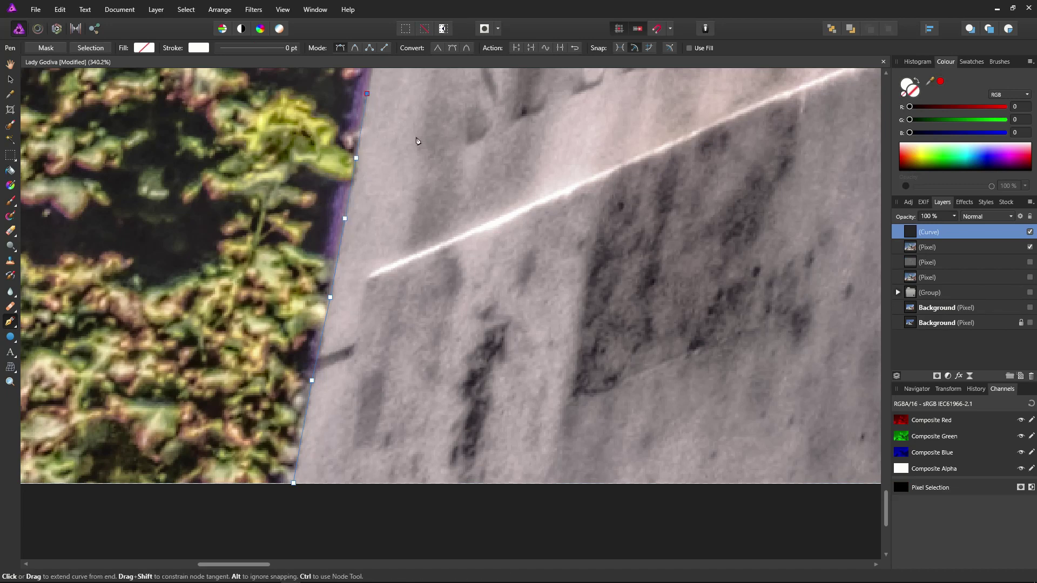
Continue the path up the plinth's left edge to its upper corner beside the carved lettering.
{"action": "left_click_drag", "start_coordinate": [417, 141], "coordinate": [329, 368]}
{"action": "left_click", "coordinate": [333, 318]}
{"action": "left_click", "coordinate": [342, 293]}
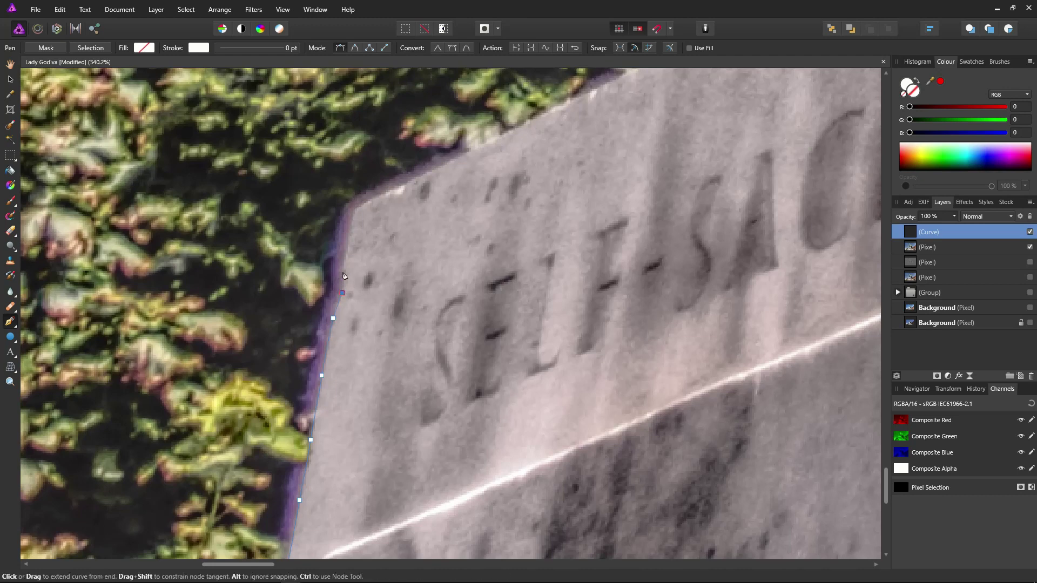
{"action": "left_click", "coordinate": [343, 271]}
{"action": "left_click", "coordinate": [347, 245]}
{"action": "left_click", "coordinate": [355, 208]}
Trace from the plinth's corner along the first stretch of its sloping upper edge above the carved SELF.
{"action": "left_click", "coordinate": [411, 183]}
{"action": "left_click", "coordinate": [430, 170]}
{"action": "left_click", "coordinate": [454, 160]}
{"action": "left_click", "coordinate": [489, 140]}
{"action": "left_click", "coordinate": [534, 117]}
{"action": "left_click", "coordinate": [558, 107]}
Extend the path along the sloping edge above the carved SACRIFICE to the small ledge block.
{"action": "key", "text": "space"}
{"action": "left_click_drag", "start_coordinate": [648, 138], "coordinate": [387, 451]}
{"action": "left_click", "coordinate": [330, 406]}
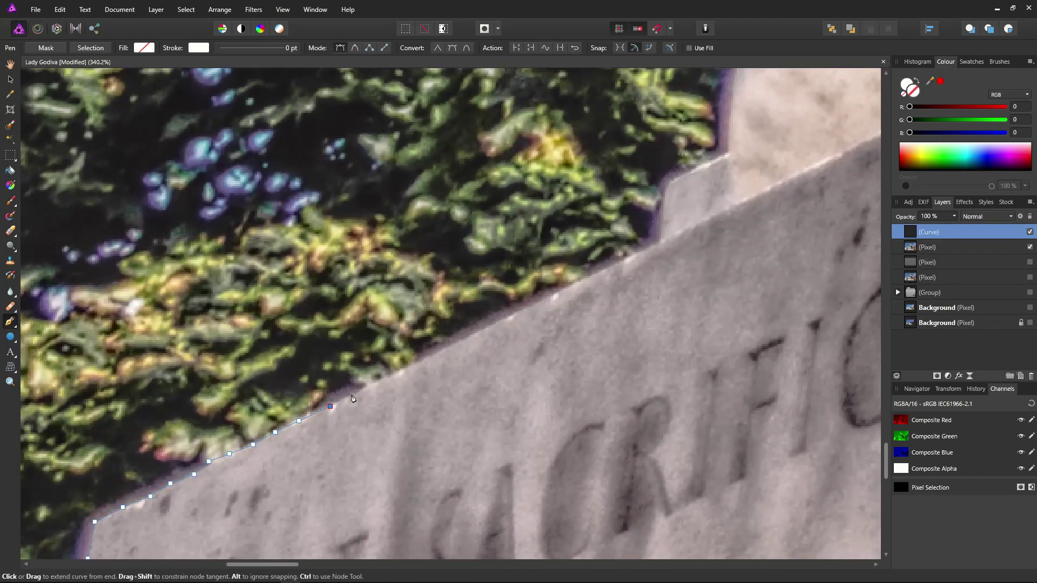
{"action": "left_click", "coordinate": [353, 393]}
{"action": "left_click", "coordinate": [368, 384]}
{"action": "left_click", "coordinate": [400, 369]}
{"action": "left_click", "coordinate": [432, 355]}
{"action": "left_click", "coordinate": [467, 337]}
{"action": "left_click", "coordinate": [631, 255]}
Trace around the small ledge block and up the curved end of the upper stone tier beside the tree.
{"action": "key", "text": "space"}
{"action": "left_click_drag", "start_coordinate": [663, 246], "coordinate": [436, 532]}
{"action": "left_click", "coordinate": [373, 502]}
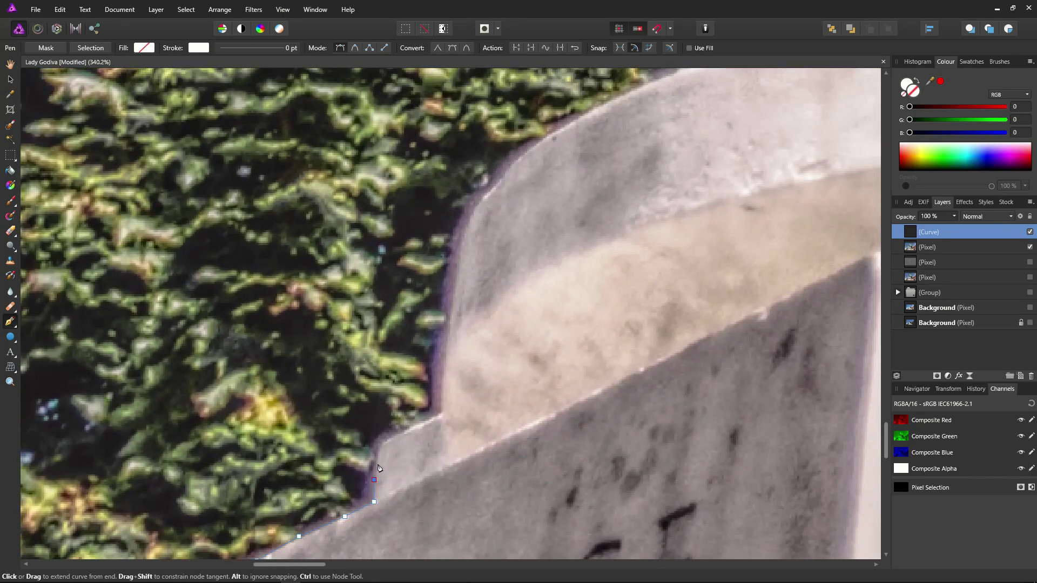
{"action": "left_click", "coordinate": [379, 454]}
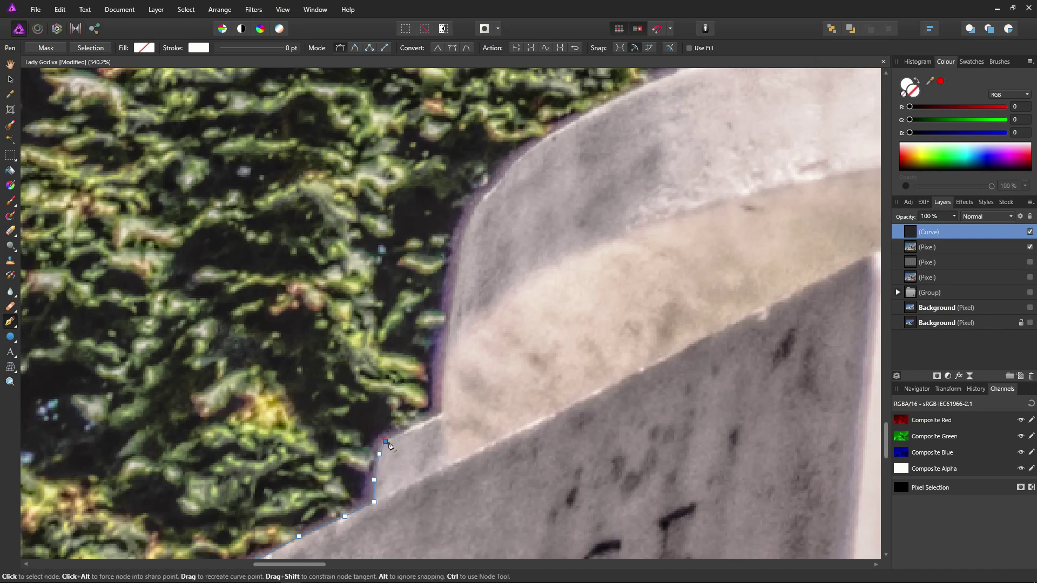
{"action": "key", "text": "space"}
{"action": "left_click_drag", "start_coordinate": [517, 170], "coordinate": [410, 408]}
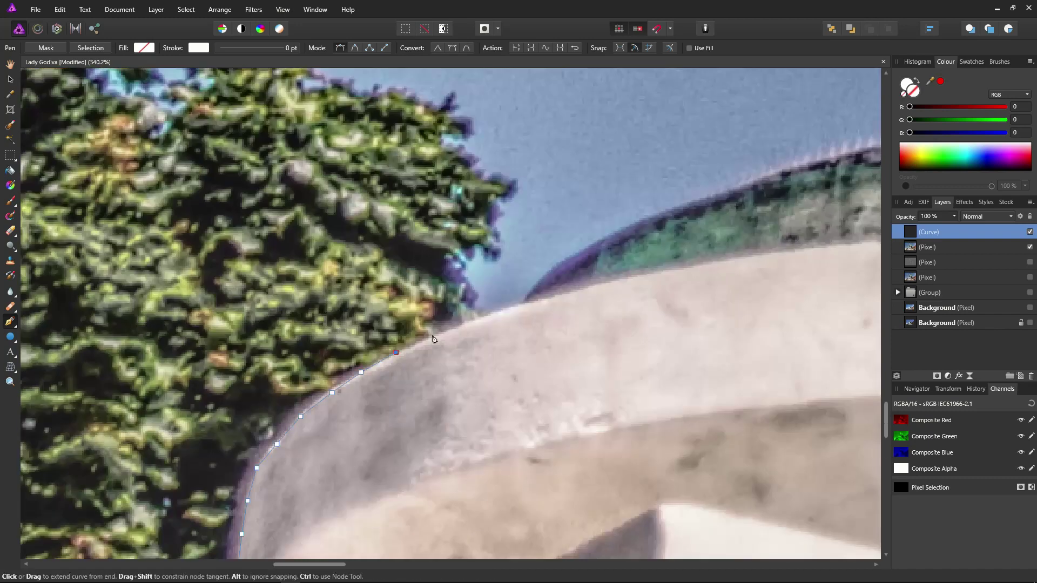
Continue the path along the curved tier's top edge and onto the green bronze base.
{"action": "key", "text": "space"}
{"action": "left_click_drag", "start_coordinate": [705, 384], "coordinate": [500, 471]}
{"action": "left_click", "coordinate": [384, 373]}
{"action": "key", "text": "space"}
{"action": "left_click_drag", "start_coordinate": [387, 373], "coordinate": [284, 425]}
{"action": "left_click", "coordinate": [291, 392]}
{"action": "left_click", "coordinate": [347, 370]}
Place path nodes along the rising rim of the green bronze base.
{"action": "key", "text": "space"}
{"action": "left_click_drag", "start_coordinate": [496, 369], "coordinate": [533, 371]}
{"action": "left_click", "coordinate": [434, 355]}
{"action": "left_click", "coordinate": [478, 334]}
{"action": "left_click", "coordinate": [516, 320]}
{"action": "left_click", "coordinate": [558, 310]}
{"action": "left_click", "coordinate": [702, 296]}
Trace the bronze base's upper edge beneath the background roof, towards the raised corner before the standing front hoof.
{"action": "key", "text": "space"}
{"action": "left_click_drag", "start_coordinate": [867, 290], "coordinate": [379, 327]}
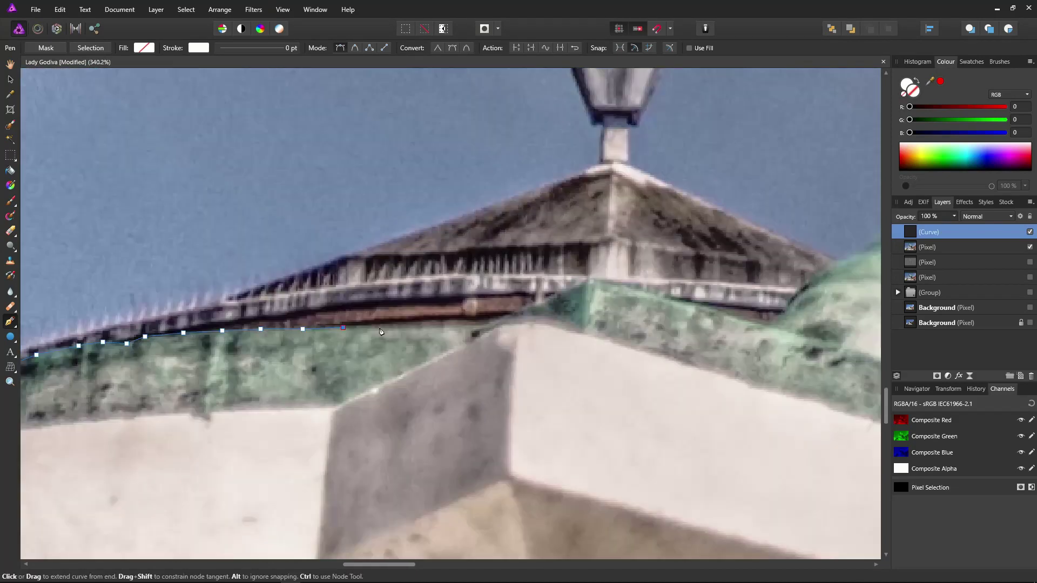
{"action": "left_click", "coordinate": [382, 328]}
{"action": "left_click", "coordinate": [420, 331]}
{"action": "left_click", "coordinate": [461, 327]}
{"action": "left_click", "coordinate": [469, 333]}
{"action": "left_click", "coordinate": [481, 331]}
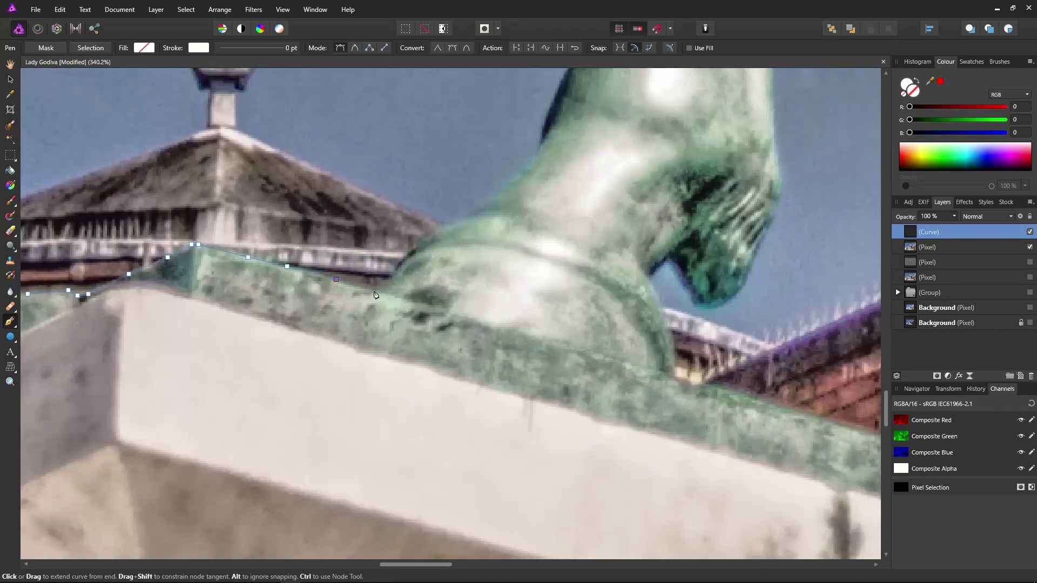
Continue the path over the horse's standing front hoof and up the front edge of its lower leg.
{"action": "left_click", "coordinate": [377, 293]}
{"action": "left_click", "coordinate": [465, 223]}
{"action": "left_click", "coordinate": [520, 171]}
{"action": "key", "text": "space"}
{"action": "left_click_drag", "start_coordinate": [525, 171], "coordinate": [394, 481]}
{"action": "left_click", "coordinate": [403, 463]}
{"action": "left_click", "coordinate": [421, 408]}
{"action": "left_click", "coordinate": [445, 357]}
{"action": "left_click", "coordinate": [473, 249]}
{"action": "left_click", "coordinate": [481, 168]}
Trace the front edge of the standing foreleg past the knee up to the underside of the chest.
{"action": "key", "text": "space"}
{"action": "left_click_drag", "start_coordinate": [481, 169], "coordinate": [430, 468]}
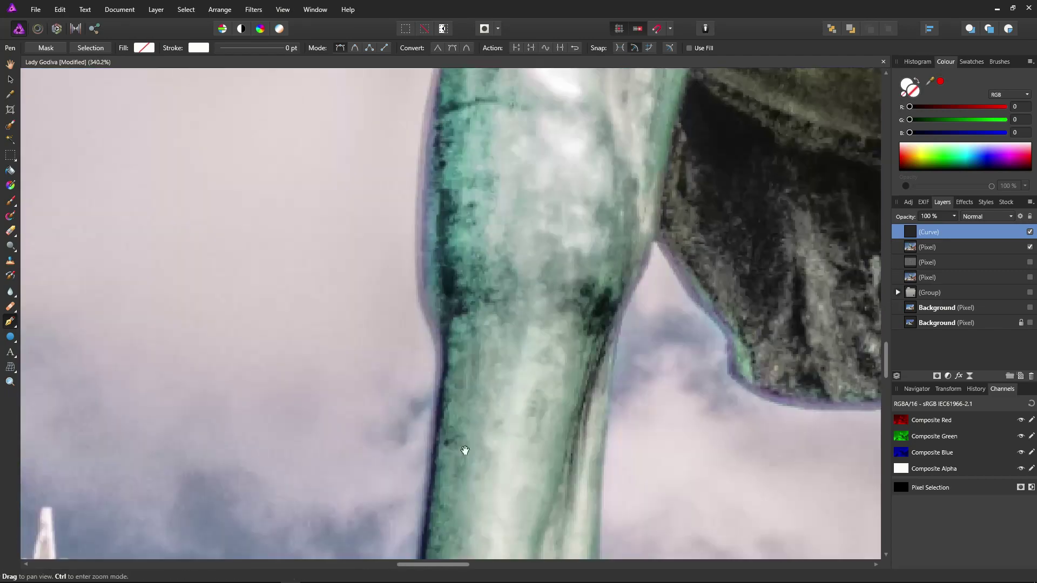
{"action": "left_click", "coordinate": [433, 405]}
{"action": "left_click", "coordinate": [439, 364]}
{"action": "left_click", "coordinate": [438, 324]}
{"action": "left_click", "coordinate": [426, 287]}
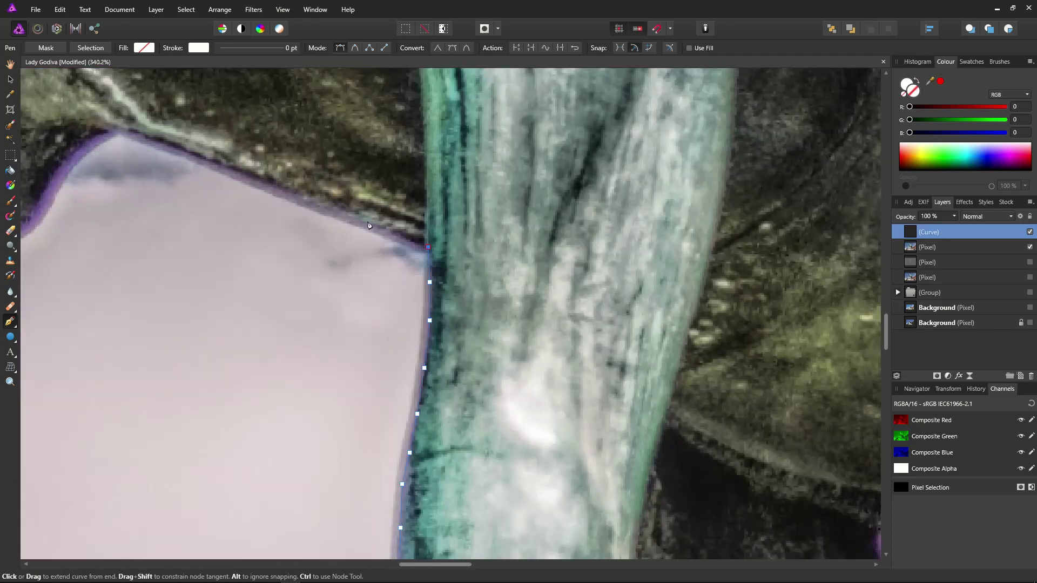
Trace the underside of the horse's chest from the standing foreleg around the bulge towards the raised foreleg.
{"action": "left_click", "coordinate": [368, 221]}
{"action": "left_click", "coordinate": [308, 196]}
{"action": "key", "text": "space"}
{"action": "left_click_drag", "start_coordinate": [308, 197], "coordinate": [616, 361]}
{"action": "left_click", "coordinate": [555, 338]}
{"action": "left_click", "coordinate": [507, 322]}
{"action": "left_click", "coordinate": [474, 308]}
{"action": "left_click", "coordinate": [439, 295]}
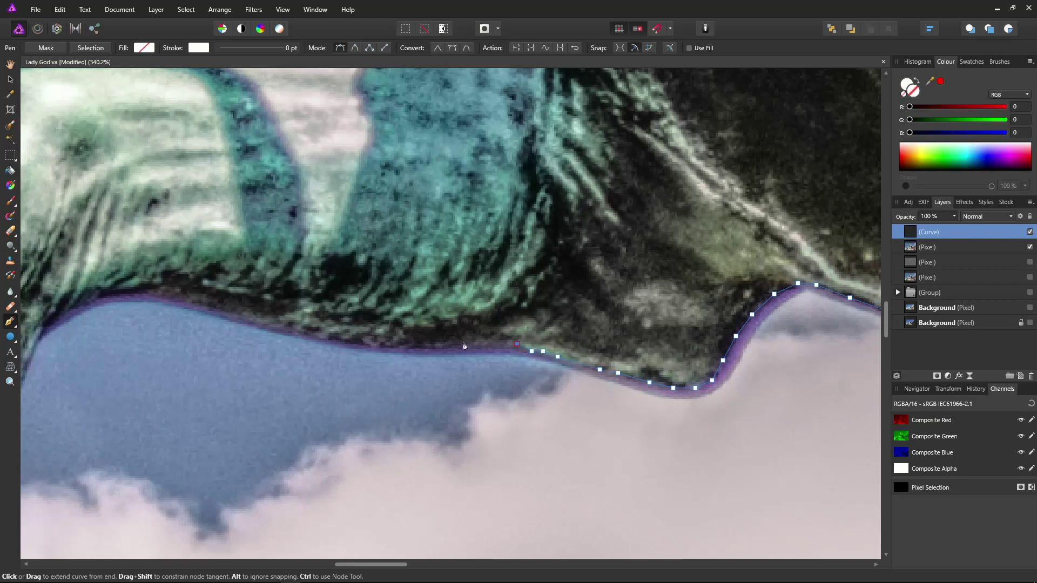
Continue the path along the underside of the raised foreleg's upper part towards the bent knee.
{"action": "left_click", "coordinate": [479, 345]}
{"action": "left_click", "coordinate": [401, 348]}
{"action": "left_click", "coordinate": [347, 342]}
{"action": "left_click", "coordinate": [296, 333]}
{"action": "left_click", "coordinate": [248, 319]}
{"action": "left_click", "coordinate": [199, 306]}
{"action": "left_click", "coordinate": [159, 297]}
Trace the rear edge of the raised foreleg from the bent knee down to the fetlock.
{"action": "left_click_drag", "start_coordinate": [135, 328], "coordinate": [579, 300]}
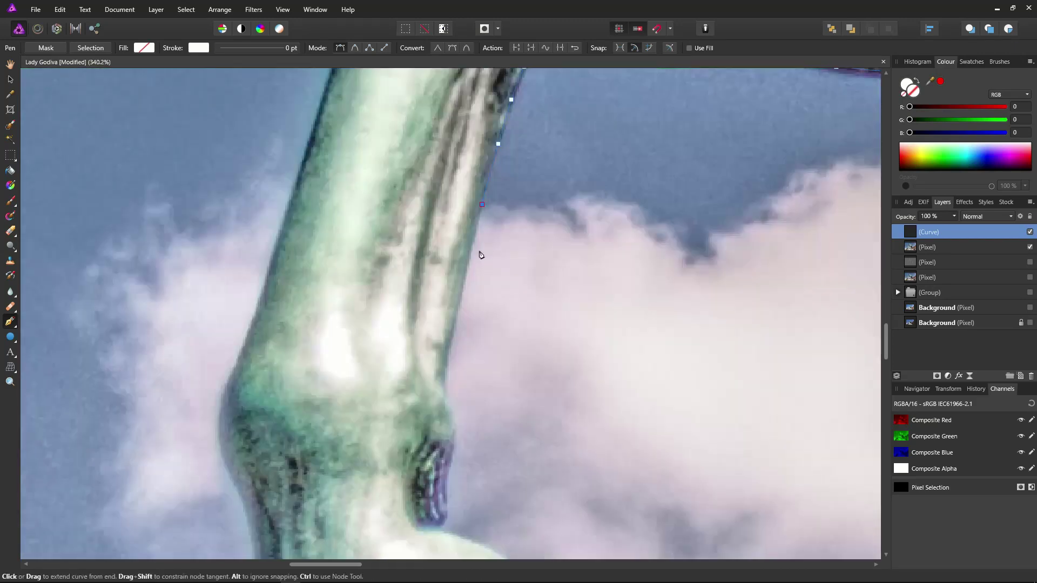
{"action": "left_click", "coordinate": [472, 250]}
{"action": "left_click", "coordinate": [458, 300]}
{"action": "left_click", "coordinate": [452, 337]}
{"action": "left_click", "coordinate": [445, 363]}
{"action": "left_click", "coordinate": [443, 385]}
{"action": "left_click", "coordinate": [452, 409]}
{"action": "left_click", "coordinate": [456, 440]}
{"action": "left_click", "coordinate": [446, 477]}
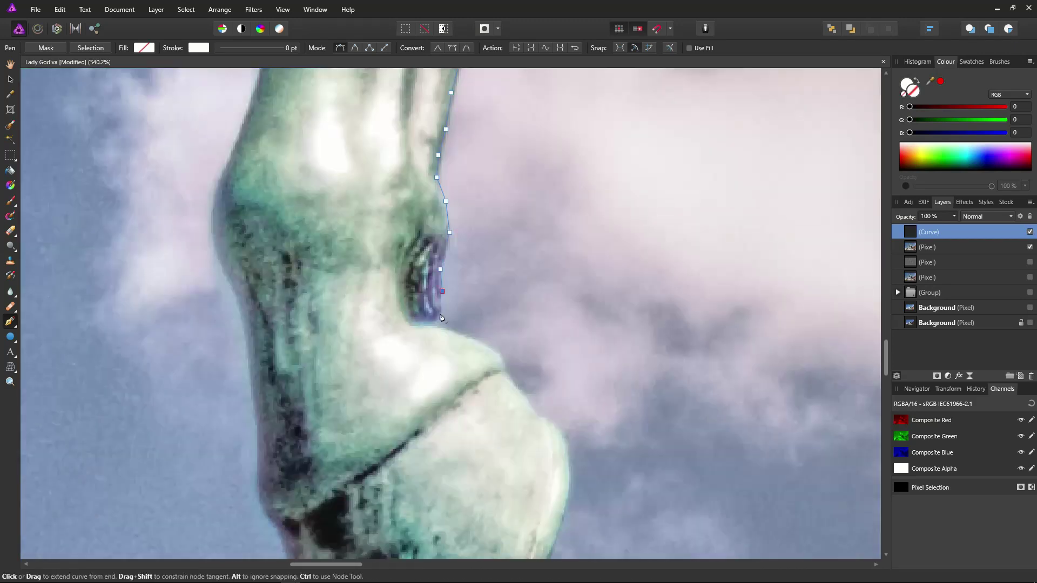
Outline the rear edge of the raised hoof with path nodes.
{"action": "left_click", "coordinate": [535, 416]}
{"action": "left_click", "coordinate": [545, 420]}
{"action": "left_click", "coordinate": [555, 425]}
{"action": "left_click", "coordinate": [565, 445]}
{"action": "left_click", "coordinate": [569, 482]}
{"action": "left_click_drag", "start_coordinate": [604, 512], "coordinate": [640, 275]}
{"action": "left_click", "coordinate": [599, 276]}
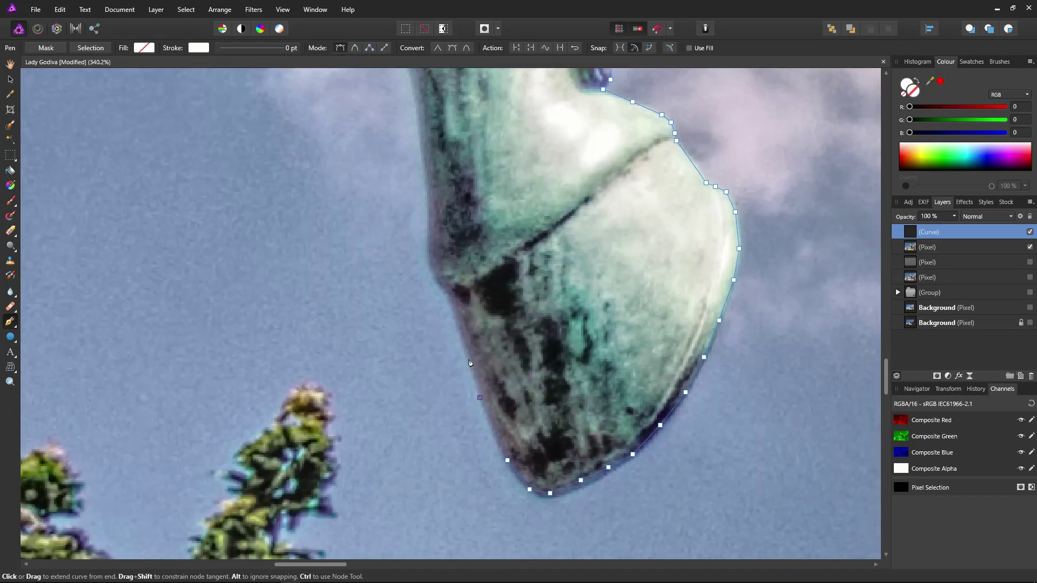
Trace up the front edge of the raised hoof to the pastern.
{"action": "left_click", "coordinate": [464, 346]}
{"action": "left_click", "coordinate": [448, 297]}
{"action": "left_click", "coordinate": [434, 279]}
{"action": "left_click", "coordinate": [429, 238]}
Continue the path up the front edge of the raised foreleg from the pastern along the shin.
{"action": "left_click_drag", "start_coordinate": [449, 181], "coordinate": [476, 392]}
{"action": "left_click", "coordinate": [452, 368]}
{"action": "left_click", "coordinate": [445, 316]}
{"action": "left_click", "coordinate": [435, 275]}
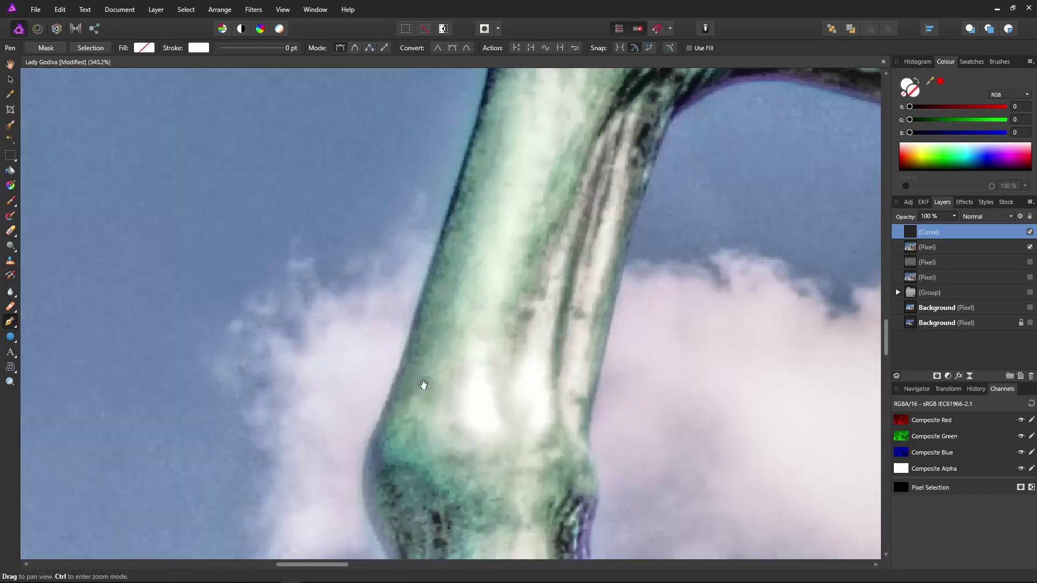
{"action": "left_click", "coordinate": [459, 176]}
Trace the front of the raised foreleg's upper shin and around the bent knee.
{"action": "left_click_drag", "start_coordinate": [482, 157], "coordinate": [458, 430]}
{"action": "left_click", "coordinate": [447, 402]}
{"action": "left_click", "coordinate": [460, 364]}
{"action": "left_click", "coordinate": [467, 330]}
{"action": "left_click", "coordinate": [469, 290]}
{"action": "left_click", "coordinate": [476, 263]}
{"action": "left_click", "coordinate": [487, 239]}
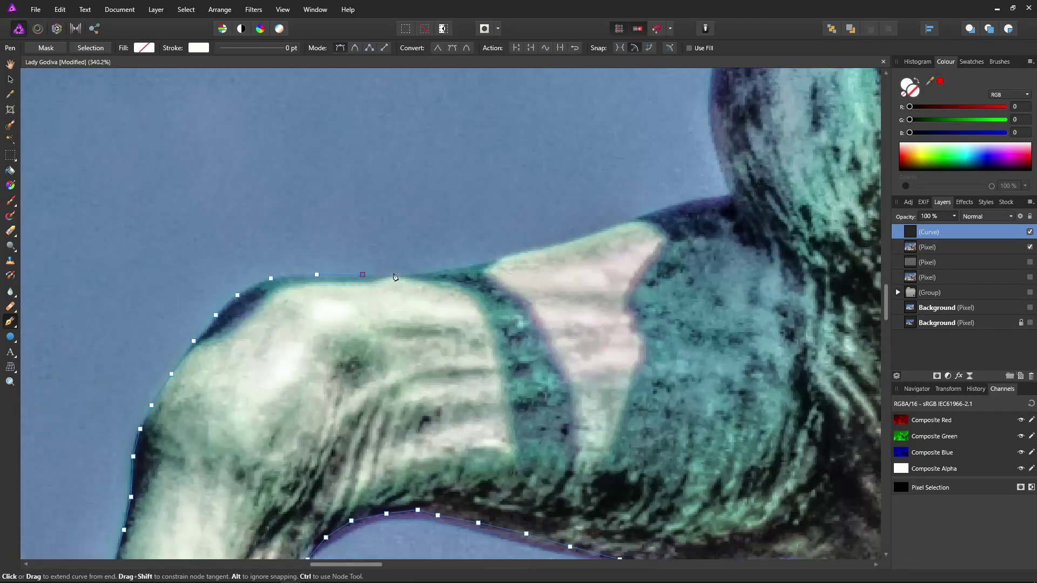
Place path nodes along the top edge of the raised foreleg from the knee to the horse's chest.
{"action": "left_click", "coordinate": [408, 273]}
{"action": "left_click", "coordinate": [464, 267]}
{"action": "left_click", "coordinate": [501, 256]}
{"action": "left_click", "coordinate": [520, 253]}
{"action": "left_click", "coordinate": [561, 245]}
{"action": "left_click", "coordinate": [597, 233]}
{"action": "left_click", "coordinate": [634, 219]}
{"action": "left_click", "coordinate": [669, 204]}
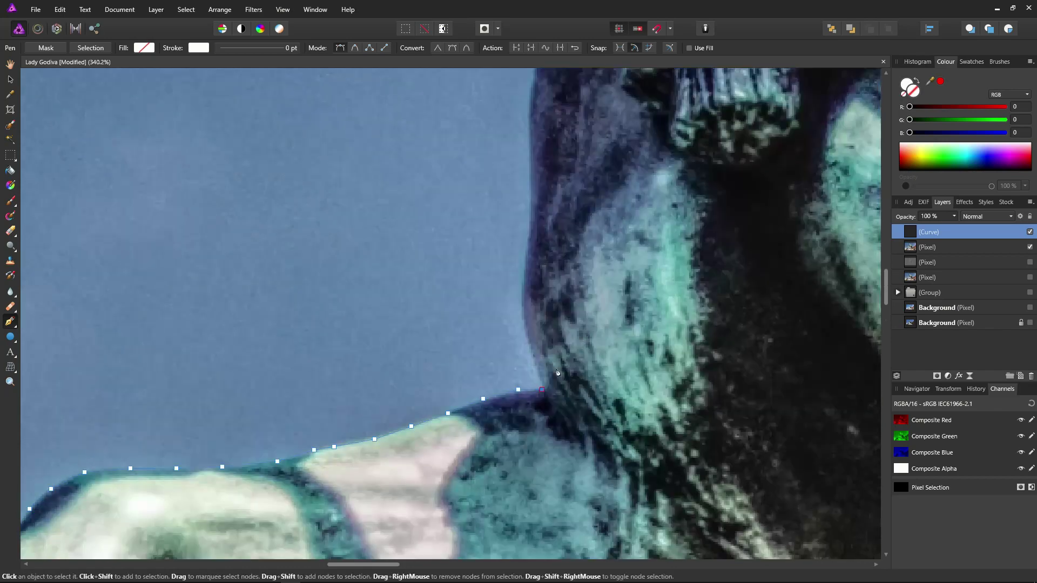
Trace up the front edge of the horse's chest from where it meets the raised foreleg.
{"action": "left_click_drag", "start_coordinate": [530, 215], "coordinate": [475, 467]}
{"action": "left_click", "coordinate": [476, 430]}
{"action": "left_click", "coordinate": [479, 355]}
{"action": "left_click", "coordinate": [483, 318]}
{"action": "left_click", "coordinate": [499, 287]}
Continue the path from the chest onto the outer edge of the hanging rein.
{"action": "left_click_drag", "start_coordinate": [581, 266], "coordinate": [583, 489]}
{"action": "left_click", "coordinate": [526, 462]}
{"action": "left_click", "coordinate": [409, 322]}
{"action": "left_click", "coordinate": [421, 265]}
{"action": "left_click", "coordinate": [437, 203]}
Trace the hanging rein's outer edge up towards the horse's mouth.
{"action": "left_click_drag", "start_coordinate": [441, 194], "coordinate": [442, 427]}
{"action": "left_click", "coordinate": [462, 358]}
{"action": "left_click", "coordinate": [486, 283]}
{"action": "left_click", "coordinate": [491, 259]}
{"action": "left_click", "coordinate": [495, 224]}
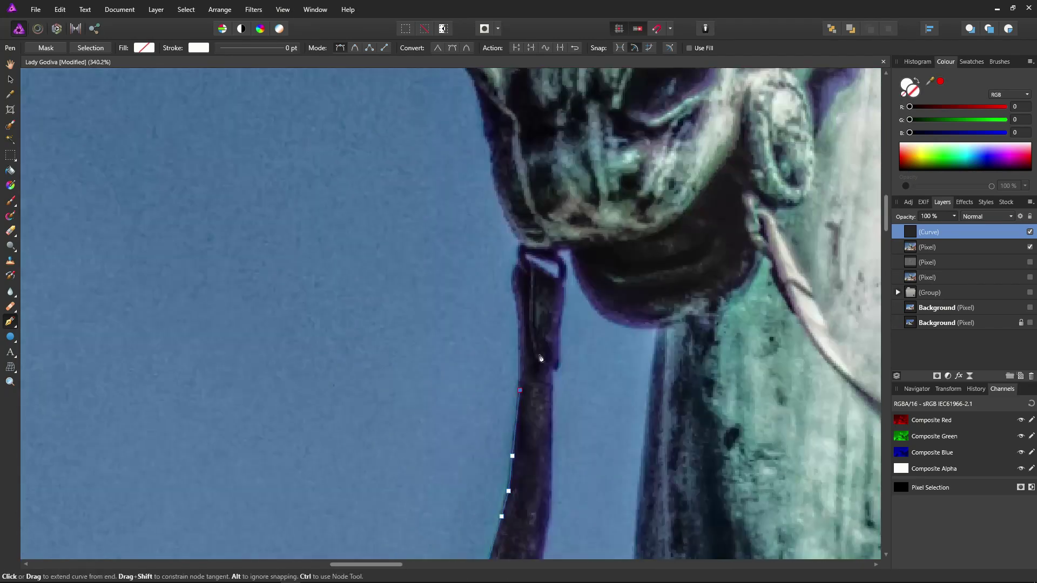
Continue the path from the top of the hanging rein around the horse's muzzle and up its nose.
{"action": "left_click", "coordinate": [517, 248]}
{"action": "left_click", "coordinate": [513, 235]}
{"action": "left_click", "coordinate": [502, 210]}
{"action": "left_click_drag", "start_coordinate": [500, 200], "coordinate": [500, 478]}
{"action": "left_click", "coordinate": [495, 463]}
{"action": "left_click", "coordinate": [490, 436]}
{"action": "left_click", "coordinate": [482, 398]}
{"action": "left_click", "coordinate": [479, 366]}
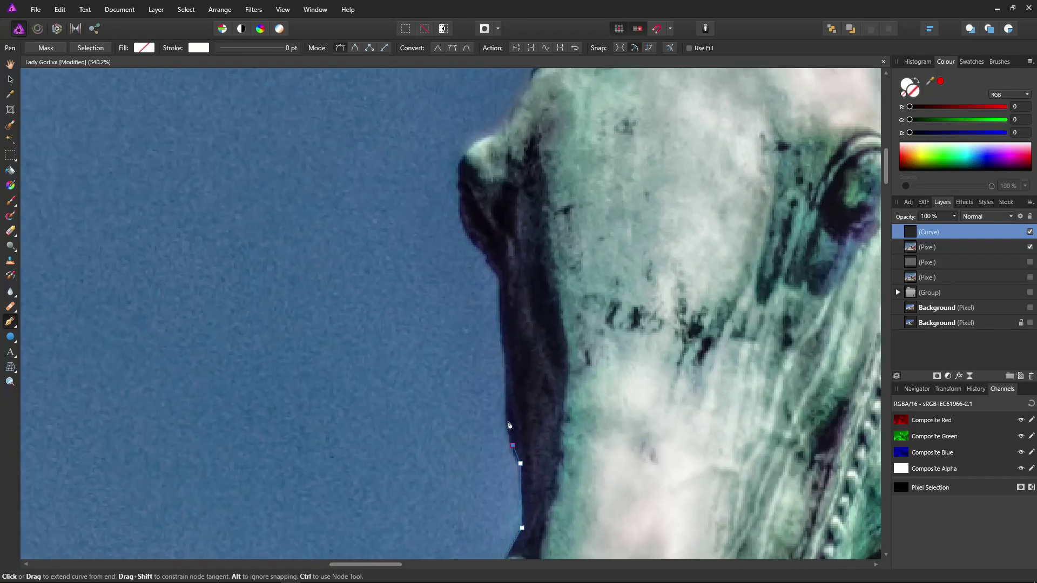
Trace the dark outer edge of the horse's face up to the protruding brow.
{"action": "left_click", "coordinate": [509, 422]}
{"action": "left_click", "coordinate": [506, 366]}
{"action": "left_click", "coordinate": [504, 333]}
{"action": "left_click", "coordinate": [499, 278]}
{"action": "left_click", "coordinate": [487, 262]}
{"action": "left_click", "coordinate": [485, 252]}
{"action": "left_click", "coordinate": [467, 236]}
{"action": "left_click", "coordinate": [458, 209]}
Trace from the brow past the bridle and up the outer edge of the horse's first ear to its tip.
{"action": "left_click", "coordinate": [372, 377]}
{"action": "left_click", "coordinate": [377, 359]}
{"action": "left_click", "coordinate": [380, 336]}
{"action": "left_click", "coordinate": [386, 317]}
{"action": "left_click", "coordinate": [394, 311]}
{"action": "left_click", "coordinate": [374, 304]}
{"action": "left_click", "coordinate": [353, 284]}
{"action": "left_click", "coordinate": [328, 226]}
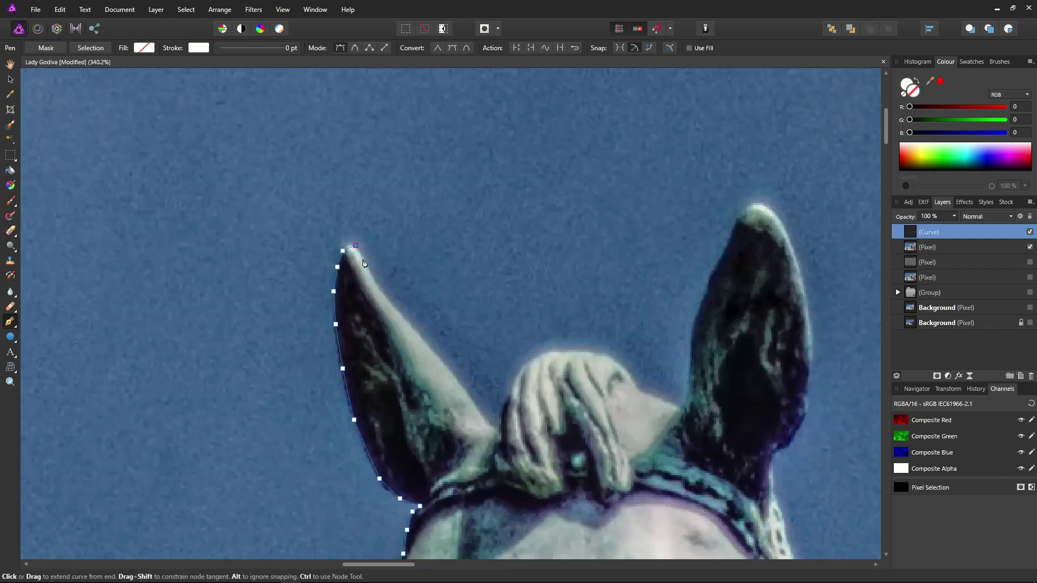
Trace down the inner edge of the first ear and over the forelock between the ears.
{"action": "left_click", "coordinate": [479, 407]}
{"action": "left_click", "coordinate": [487, 422]}
{"action": "left_click", "coordinate": [501, 429]}
{"action": "left_click", "coordinate": [501, 407]}
{"action": "left_click", "coordinate": [510, 396]}
{"action": "left_click", "coordinate": [515, 375]}
{"action": "left_click", "coordinate": [537, 357]}
{"action": "left_click", "coordinate": [561, 353]}
Trace around the tip of the horse's second ear and down its outer edge to the base.
{"action": "left_click", "coordinate": [778, 218]}
{"action": "left_click", "coordinate": [792, 246]}
{"action": "left_click", "coordinate": [801, 277]}
{"action": "left_click", "coordinate": [808, 321]}
{"action": "left_click", "coordinate": [810, 368]}
{"action": "left_click_drag", "start_coordinate": [767, 486], "coordinate": [457, 160]}
Place path nodes down the back of the horse's neck from the base of the second ear.
{"action": "left_click", "coordinate": [462, 197]}
{"action": "left_click_drag", "start_coordinate": [541, 453], "coordinate": [484, 189]}
{"action": "left_click", "coordinate": [491, 207]}
{"action": "left_click", "coordinate": [529, 319]}
{"action": "left_click_drag", "start_coordinate": [594, 505], "coordinate": [556, 162]}
{"action": "left_click", "coordinate": [582, 270]}
{"action": "left_click", "coordinate": [601, 329]}
{"action": "left_click_drag", "start_coordinate": [627, 378], "coordinate": [522, 168]}
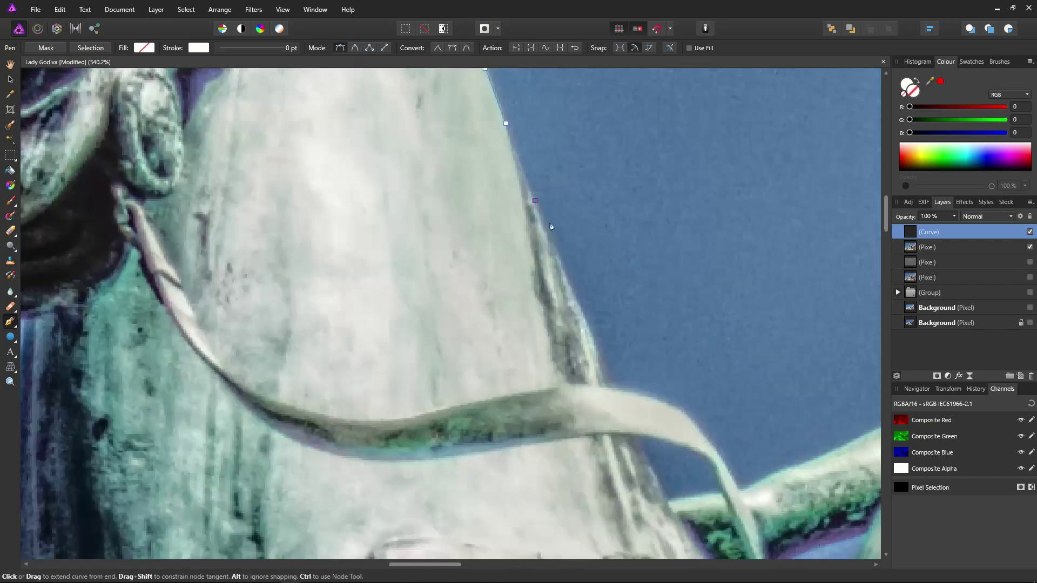
Trace the lower mane edge and follow the upper edge of the rein to the rider's forearm.
{"action": "left_click", "coordinate": [556, 253]}
{"action": "left_click_drag", "start_coordinate": [674, 469], "coordinate": [631, 372]}
{"action": "left_click", "coordinate": [563, 285]}
{"action": "left_click", "coordinate": [593, 295]}
{"action": "left_click", "coordinate": [628, 307]}
{"action": "left_click", "coordinate": [652, 331]}
{"action": "left_click", "coordinate": [673, 357]}
{"action": "left_click", "coordinate": [689, 388]}
Trace along the top of the rider's arm and up the hair, neck and chin to the face.
{"action": "left_click", "coordinate": [731, 369]}
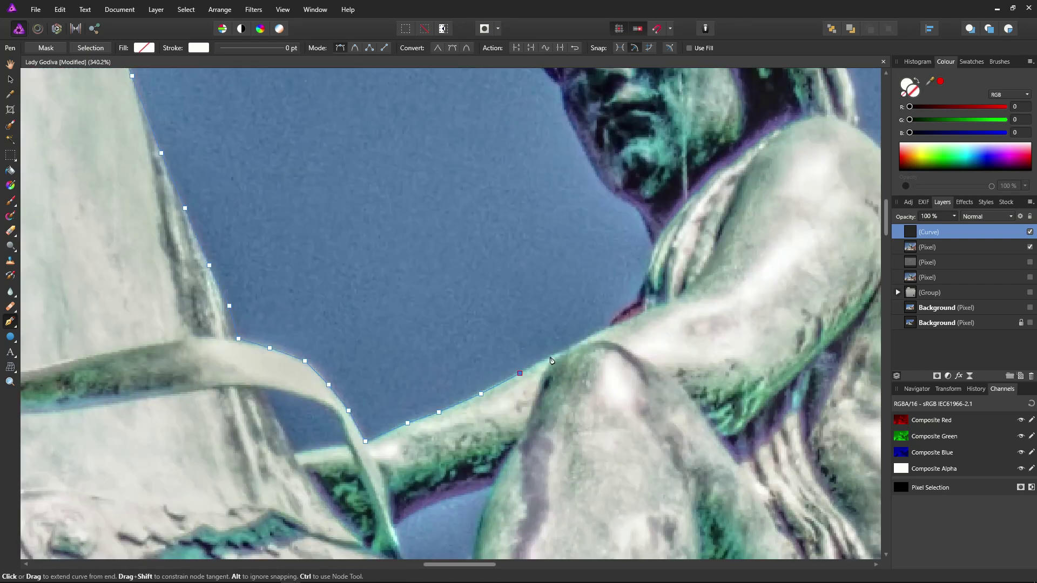
{"action": "left_click", "coordinate": [641, 282]}
{"action": "left_click", "coordinate": [651, 260]}
{"action": "left_click", "coordinate": [654, 243]}
{"action": "left_click", "coordinate": [640, 211]}
{"action": "left_click", "coordinate": [617, 198]}
{"action": "left_click", "coordinate": [600, 179]}
{"action": "left_click_drag", "start_coordinate": [594, 164], "coordinate": [610, 320]}
Trace the front edge of the rider's face and hair up onto the crown of the head.
{"action": "left_click", "coordinate": [599, 301]}
{"action": "left_click", "coordinate": [542, 149]}
{"action": "left_click", "coordinate": [539, 133]}
{"action": "left_click", "coordinate": [536, 110]}
{"action": "left_click", "coordinate": [543, 93]}
{"action": "left_click", "coordinate": [552, 84]}
{"action": "left_click", "coordinate": [557, 81]}
{"action": "left_click_drag", "start_coordinate": [589, 106], "coordinate": [499, 339]}
{"action": "left_click", "coordinate": [477, 307]}
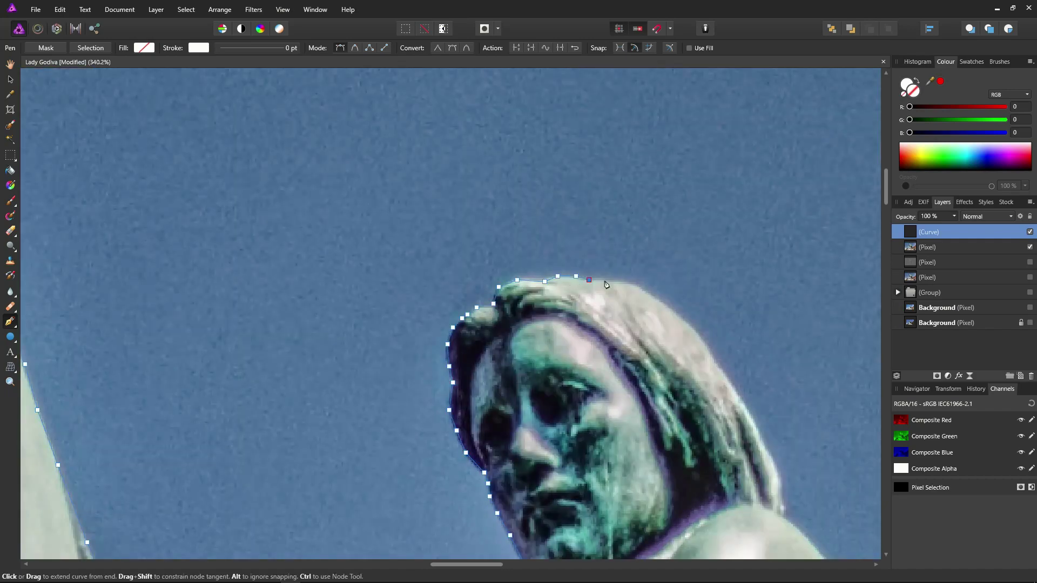
Trace the back of the rider's hair down over the shoulder to the upper arm.
{"action": "left_click_drag", "start_coordinate": [734, 387], "coordinate": [511, 123]}
{"action": "left_click", "coordinate": [558, 212]}
{"action": "left_click", "coordinate": [567, 247]}
{"action": "left_click", "coordinate": [616, 308]}
{"action": "left_click_drag", "start_coordinate": [665, 449], "coordinate": [549, 154]}
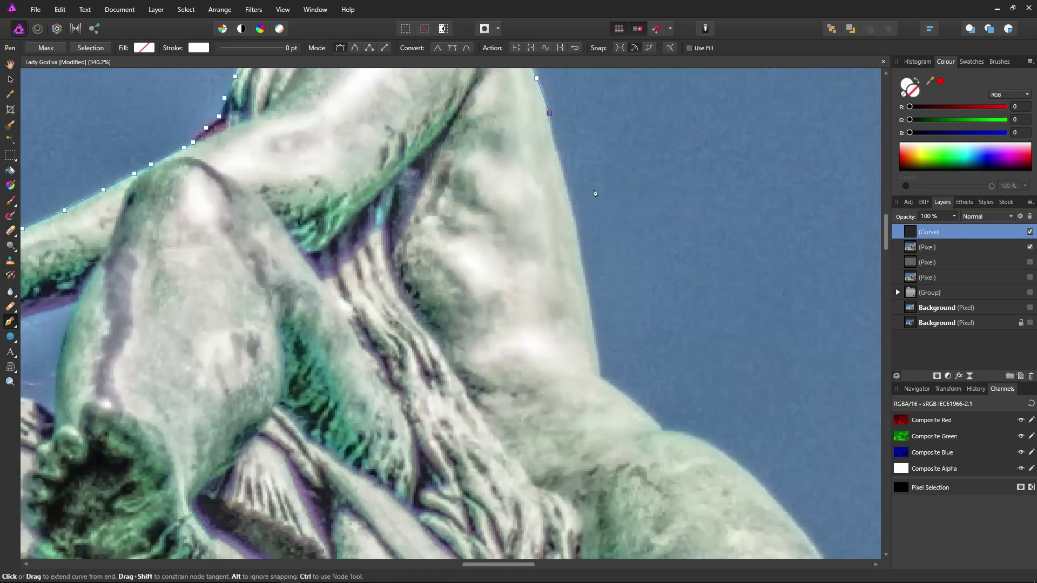
Trace the rider's back from below the shoulder down to the waist.
{"action": "left_click", "coordinate": [566, 185]}
{"action": "left_click", "coordinate": [581, 252]}
{"action": "left_click", "coordinate": [590, 302]}
{"action": "left_click", "coordinate": [596, 348]}
{"action": "left_click", "coordinate": [599, 378]}
Continue the path over the curve of the rider's hip towards the thigh.
{"action": "left_click", "coordinate": [622, 394]}
{"action": "left_click", "coordinate": [661, 431]}
{"action": "left_click", "coordinate": [687, 437]}
{"action": "left_click", "coordinate": [722, 458]}
{"action": "left_click", "coordinate": [762, 493]}
{"action": "left_click_drag", "start_coordinate": [780, 521], "coordinate": [542, 259]}
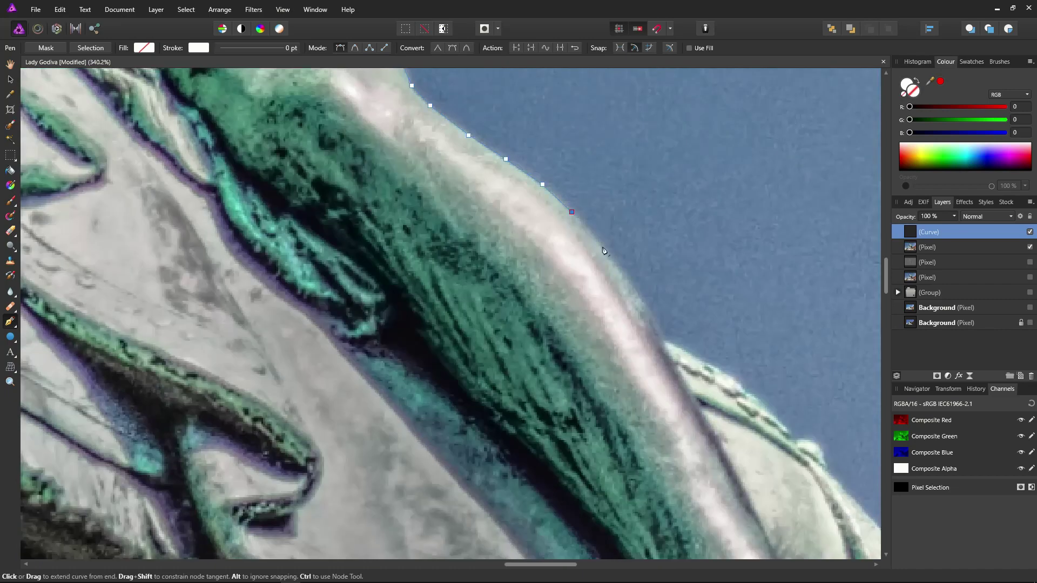
Trace down the rider's leg and along the braided edge of the saddle cloth.
{"action": "left_click", "coordinate": [600, 243]}
{"action": "left_click", "coordinate": [635, 286]}
{"action": "left_click", "coordinate": [668, 344]}
{"action": "left_click", "coordinate": [703, 362]}
{"action": "left_click", "coordinate": [738, 382]}
{"action": "left_click", "coordinate": [748, 393]}
{"action": "left_click", "coordinate": [763, 400]}
{"action": "left_click_drag", "start_coordinate": [794, 432], "coordinate": [541, 155]}
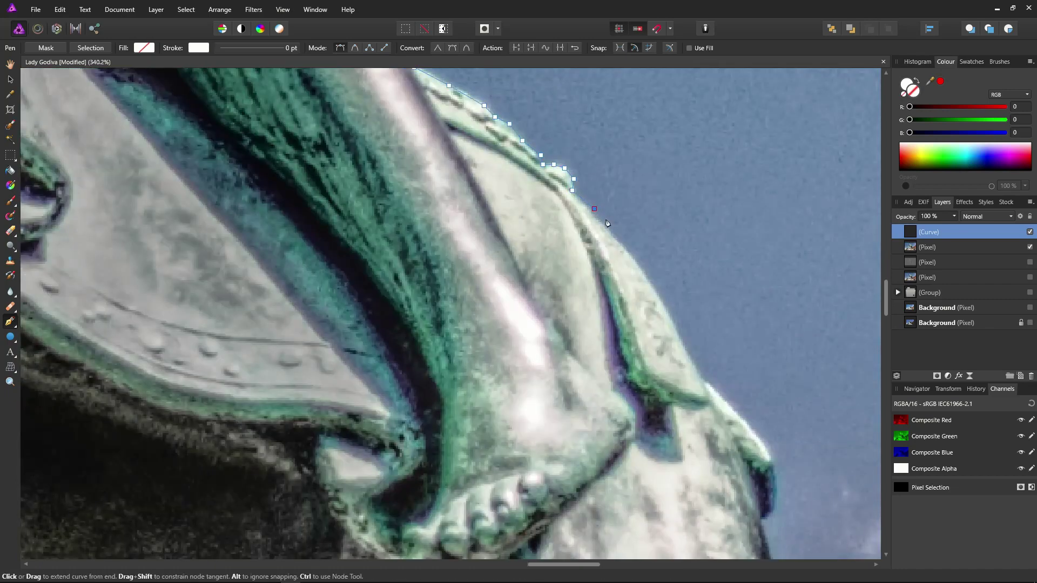
Trace the horse's back from the saddle cloth over the strap ornament onto the rump.
{"action": "left_click", "coordinate": [625, 249]}
{"action": "left_click", "coordinate": [675, 325]}
{"action": "left_click_drag", "start_coordinate": [736, 430], "coordinate": [529, 200]}
{"action": "left_click", "coordinate": [561, 240]}
{"action": "left_click", "coordinate": [560, 332]}
Trace the rear edge of the horse's hindquarters down to where it overlaps the brick building.
{"action": "left_click", "coordinate": [583, 448]}
{"action": "left_click_drag", "start_coordinate": [630, 540], "coordinate": [619, 189]}
{"action": "left_click", "coordinate": [616, 432]}
{"action": "left_click_drag", "start_coordinate": [646, 445], "coordinate": [569, 202]}
{"action": "left_click", "coordinate": [543, 234]}
{"action": "left_click_drag", "start_coordinate": [543, 237], "coordinate": [480, 105]}
{"action": "left_click", "coordinate": [488, 180]}
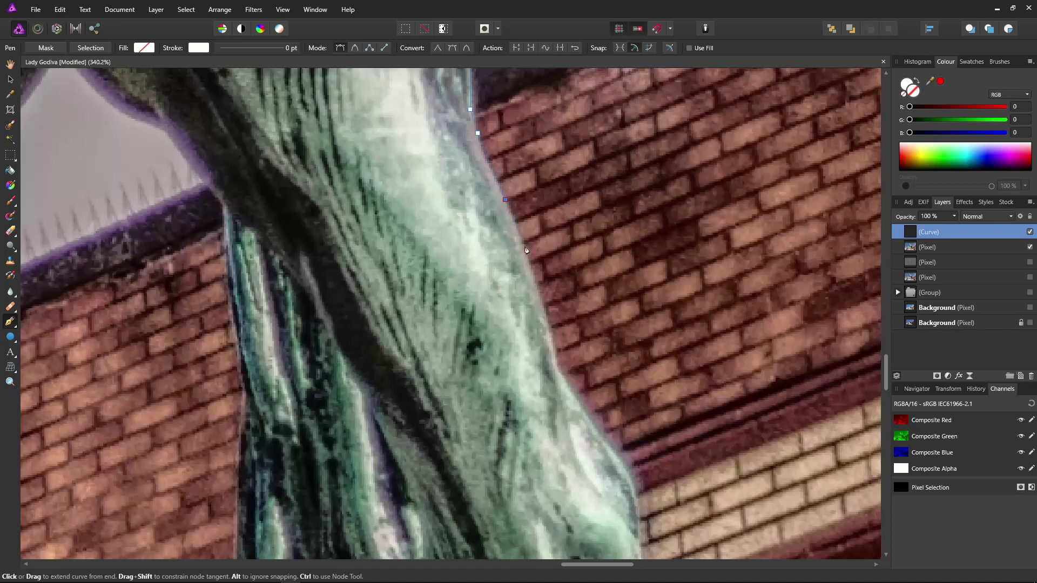
Trace the back edge of the horse's hind leg against the brickwork down past the hock.
{"action": "left_click", "coordinate": [559, 370]}
{"action": "left_click", "coordinate": [574, 395]}
{"action": "left_click_drag", "start_coordinate": [639, 527], "coordinate": [564, 252]}
{"action": "left_click", "coordinate": [575, 275]}
{"action": "left_click", "coordinate": [591, 323]}
{"action": "left_click", "coordinate": [599, 343]}
{"action": "left_click", "coordinate": [599, 382]}
{"action": "left_click", "coordinate": [610, 453]}
Trace the lower hind leg and hoof down to the statue's bronze base.
{"action": "left_click_drag", "start_coordinate": [621, 507], "coordinate": [577, 225]}
{"action": "left_click", "coordinate": [597, 286]}
{"action": "left_click", "coordinate": [626, 382]}
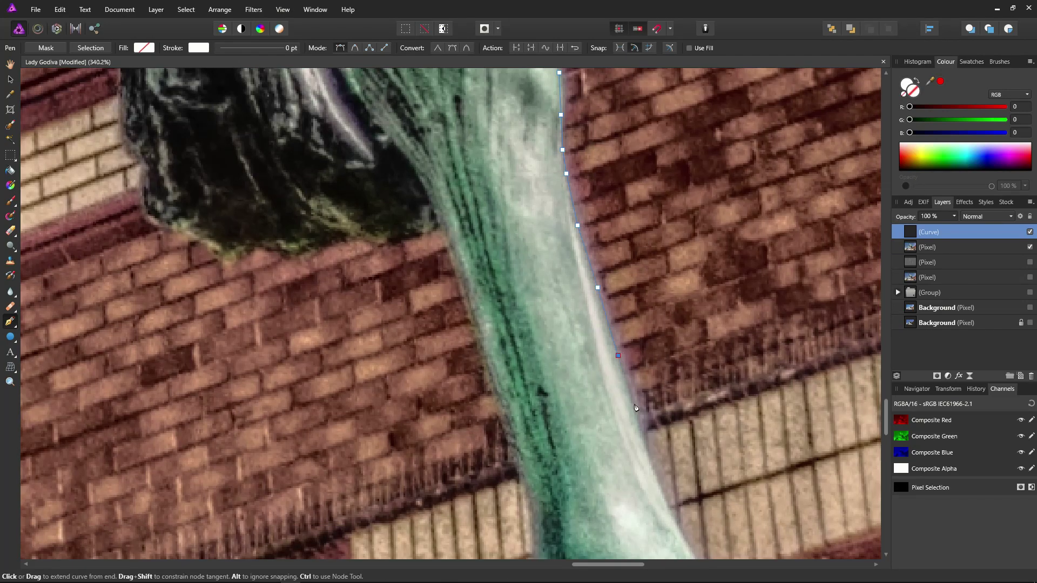
{"action": "left_click", "coordinate": [625, 440]}
{"action": "left_click_drag", "start_coordinate": [643, 477], "coordinate": [557, 250]}
{"action": "left_click", "coordinate": [578, 344]}
Trace the edge of the bronze base and the upper plinth slab down to the slab's end face.
{"action": "left_click", "coordinate": [625, 373]}
{"action": "left_click", "coordinate": [685, 392]}
{"action": "left_click", "coordinate": [786, 421]}
{"action": "left_click_drag", "start_coordinate": [859, 502], "coordinate": [351, 247]}
{"action": "left_click", "coordinate": [414, 260]}
{"action": "left_click", "coordinate": [465, 276]}
{"action": "left_click", "coordinate": [537, 297]}
{"action": "left_click", "coordinate": [598, 380]}
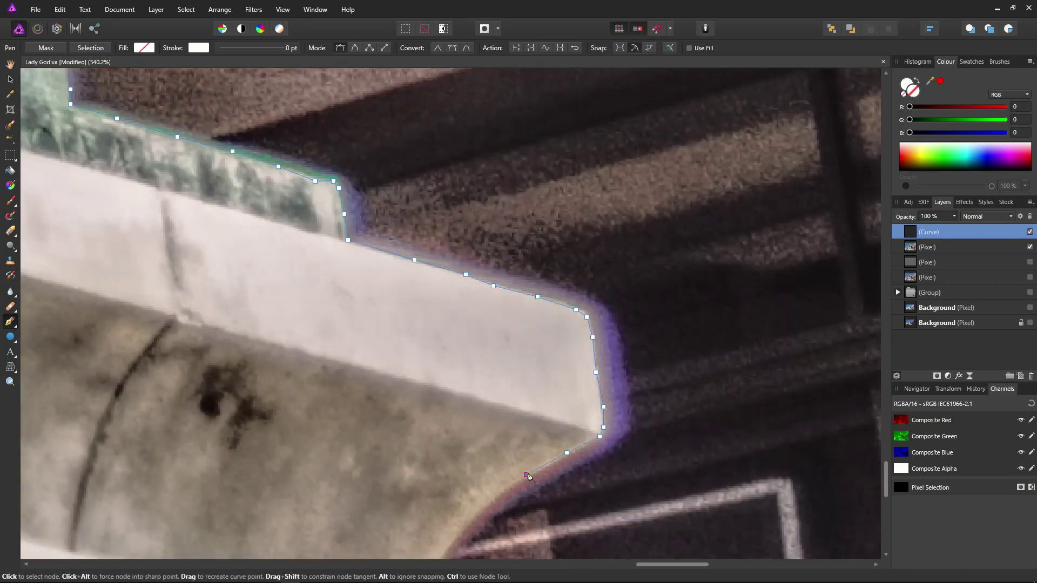
Trace the curved underside of the plinth slab down to the lower block.
{"action": "left_click_drag", "start_coordinate": [560, 500], "coordinate": [681, 235]}
{"action": "left_click", "coordinate": [545, 332]}
{"action": "left_click", "coordinate": [537, 366]}
{"action": "left_click_drag", "start_coordinate": [627, 400], "coordinate": [345, 279]}
Place path nodes along the top edge of the plinth's lower block towards its outer corner.
{"action": "left_click", "coordinate": [364, 274]}
{"action": "left_click", "coordinate": [469, 300]}
{"action": "left_click", "coordinate": [518, 311]}
{"action": "left_click", "coordinate": [559, 325]}
{"action": "left_click", "coordinate": [575, 325]}
{"action": "left_click", "coordinate": [620, 337]}
{"action": "left_click", "coordinate": [643, 342]}
{"action": "left_click", "coordinate": [676, 351]}
{"action": "left_click", "coordinate": [703, 357]}
{"action": "left_click", "coordinate": [719, 360]}
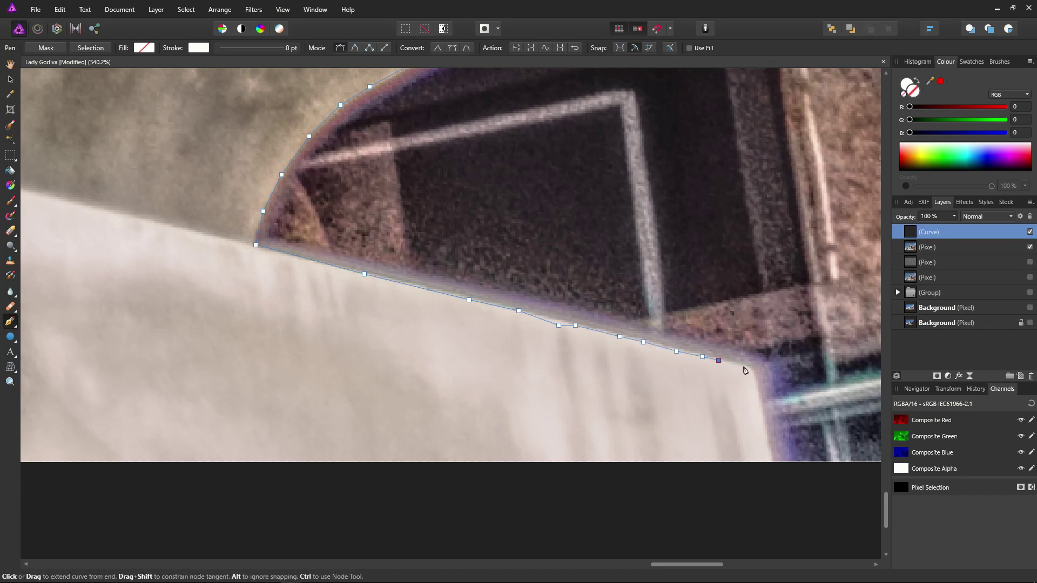
Round the lower block's corner and carry the path down its side past the image's bottom edge.
{"action": "left_click", "coordinate": [744, 366]}
{"action": "left_click_drag", "start_coordinate": [754, 376], "coordinate": [651, 221]}
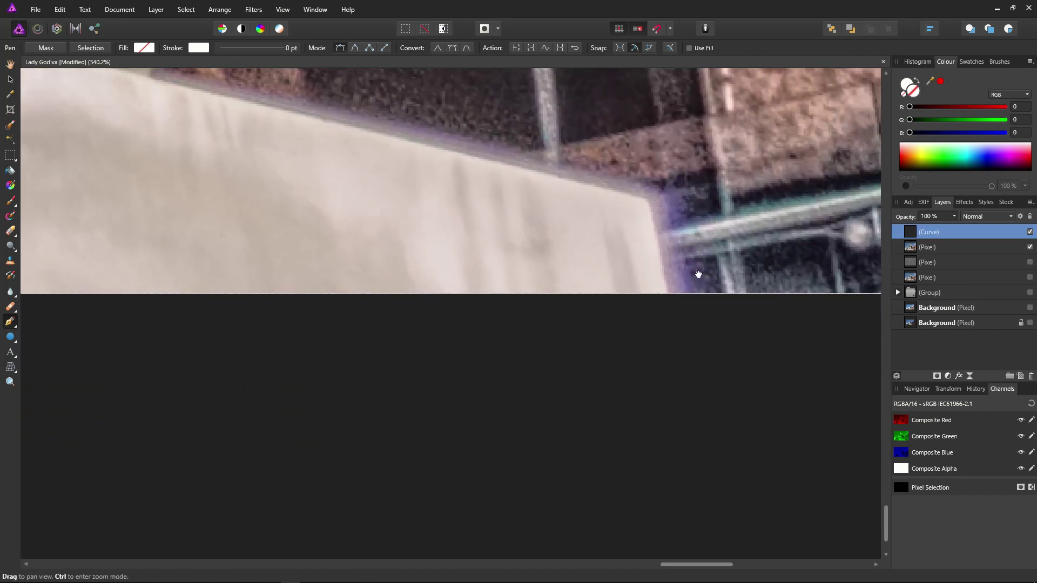
{"action": "left_click", "coordinate": [655, 226]}
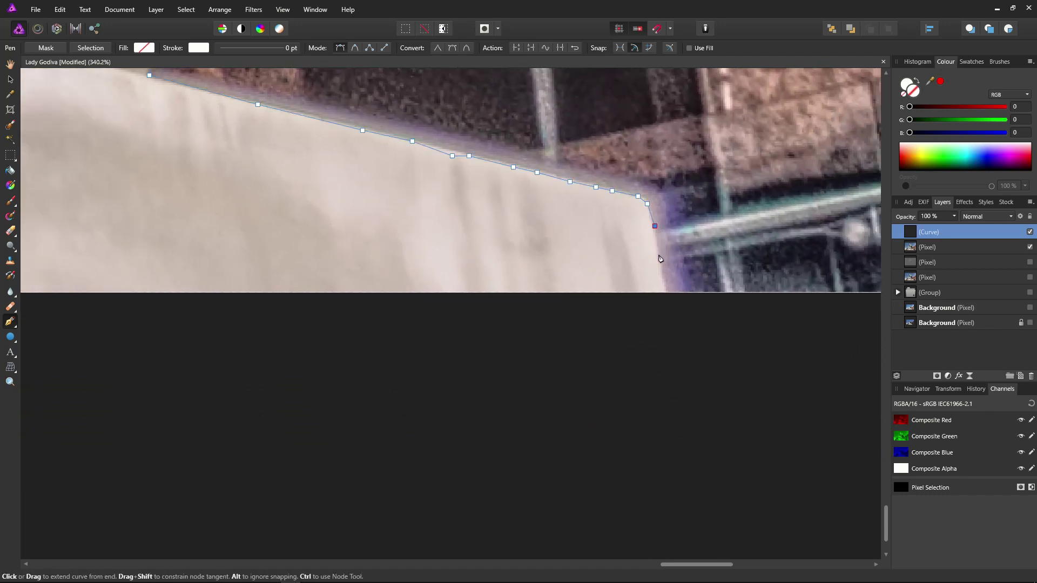
{"action": "left_click", "coordinate": [658, 255]}
{"action": "left_click", "coordinate": [670, 299]}
Carry the path through the empty area just below the image's bottom edge, beneath the plinth's lower block.
{"action": "left_click", "coordinate": [194, 366]}
{"action": "left_click_drag", "start_coordinate": [182, 346], "coordinate": [958, 319]}
{"action": "left_click", "coordinate": [286, 346]}
{"action": "scroll", "coordinate": [581, 340], "scroll_direction": "left", "scroll_amount": 15}
{"action": "left_click", "coordinate": [332, 361]}
{"action": "left_click", "coordinate": [795, 356]}
{"action": "left_click", "coordinate": [835, 357]}
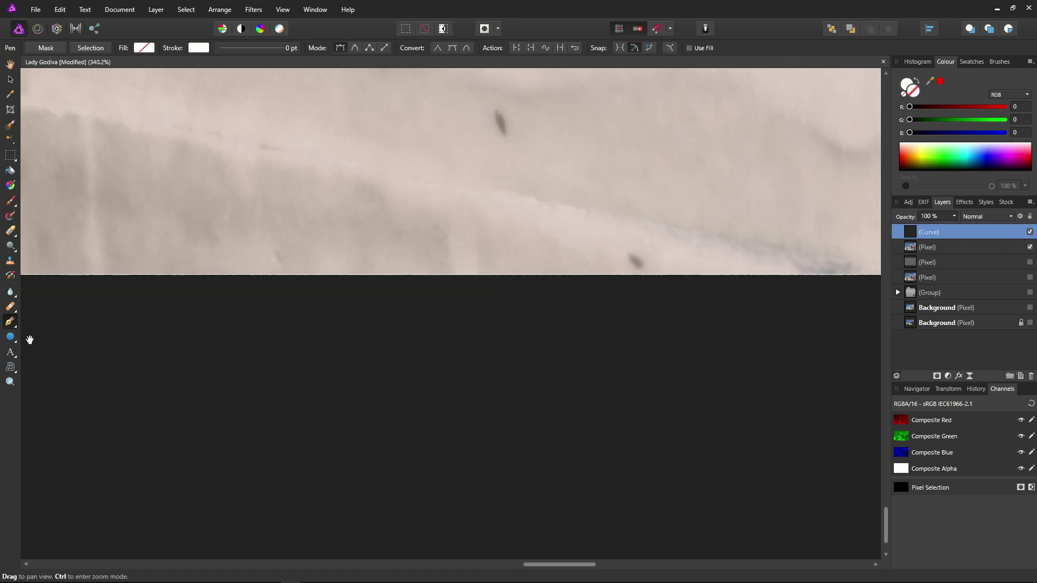
{"action": "key", "text": "space"}
{"action": "left_click_drag", "start_coordinate": [623, 396], "coordinate": [846, 393]}
{"action": "key", "text": "space"}
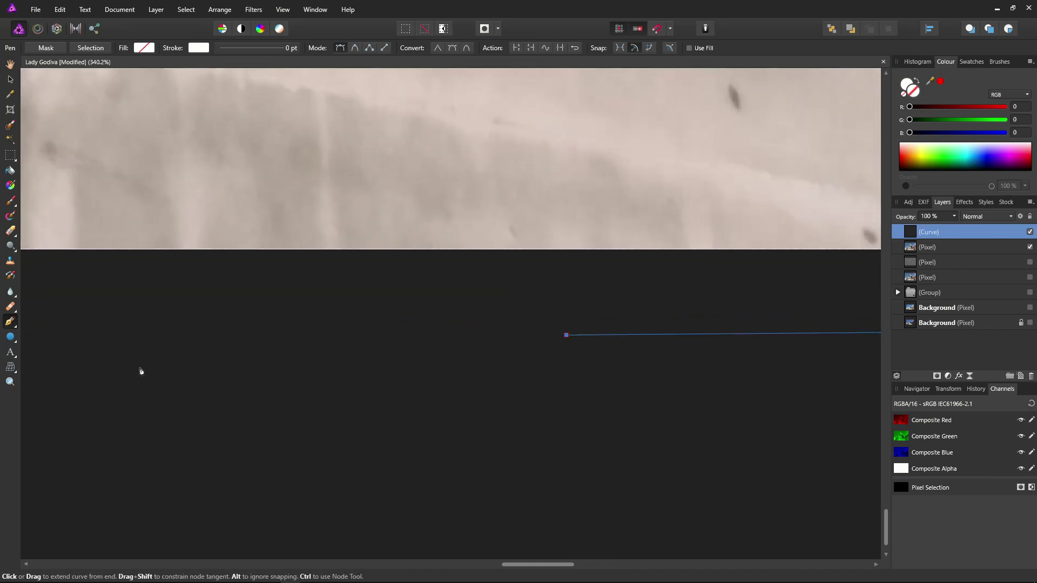
{"action": "left_click", "coordinate": [142, 336]}
{"action": "key", "text": "space"}
{"action": "left_click_drag", "start_coordinate": [92, 396], "coordinate": [737, 416]}
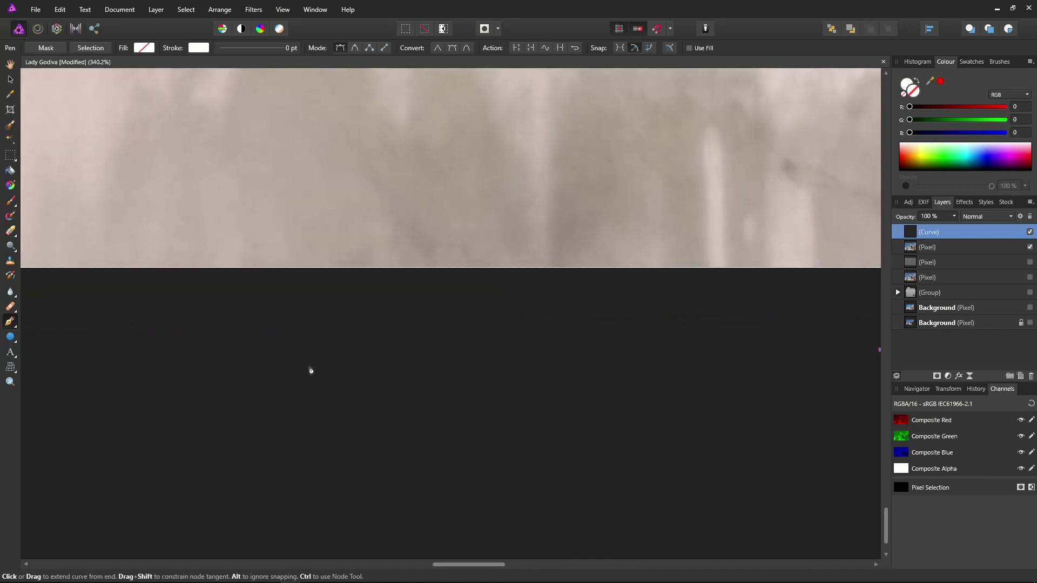
{"action": "left_click", "coordinate": [199, 349]}
Continue the path below the plinth to its ivy-side corner and close the outline on its starting node.
{"action": "key", "text": "space"}
{"action": "left_click_drag", "start_coordinate": [162, 393], "coordinate": [897, 404]}
{"action": "left_click", "coordinate": [267, 360]}
{"action": "left_click_drag", "start_coordinate": [56, 361], "coordinate": [956, 367]}
{"action": "left_click", "coordinate": [168, 348]}
{"action": "key", "text": "space"}
{"action": "left_click_drag", "start_coordinate": [108, 405], "coordinate": [860, 413]}
{"action": "left_click", "coordinate": [297, 364]}
{"action": "key", "text": "space"}
{"action": "left_click_drag", "start_coordinate": [93, 364], "coordinate": [334, 390]}
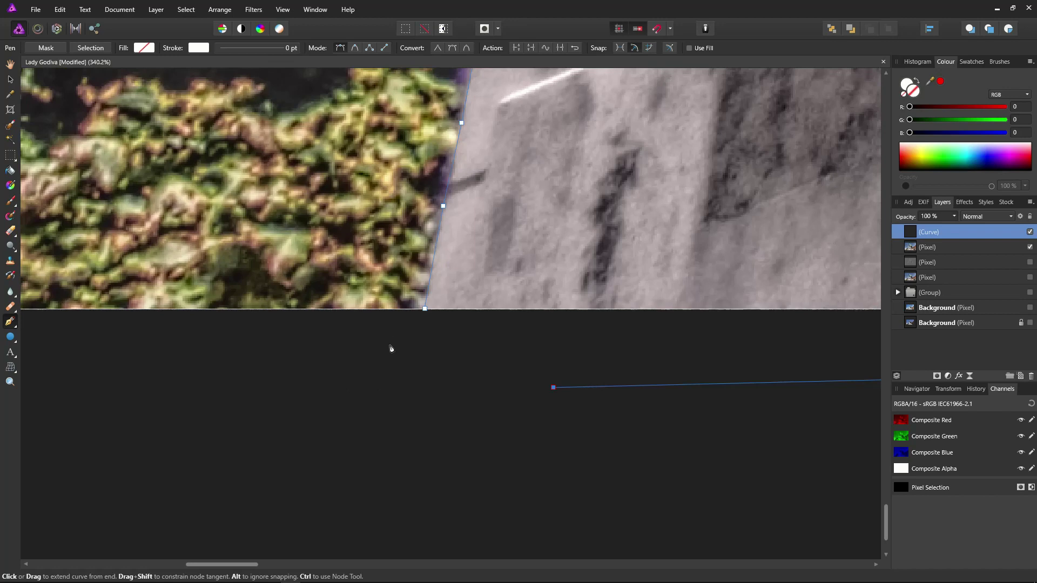
{"action": "left_click", "coordinate": [425, 311]}
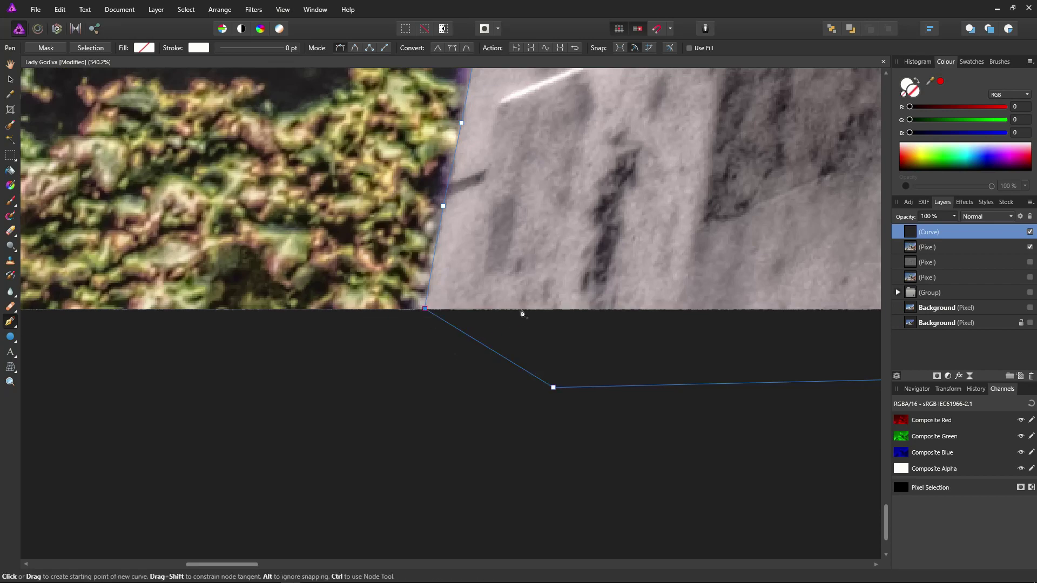
Save the document with the closed statue and plinth outline, keeping the whole image in view.
{"action": "scroll", "coordinate": [522, 313], "scroll_direction": "down", "scroll_amount": 6}
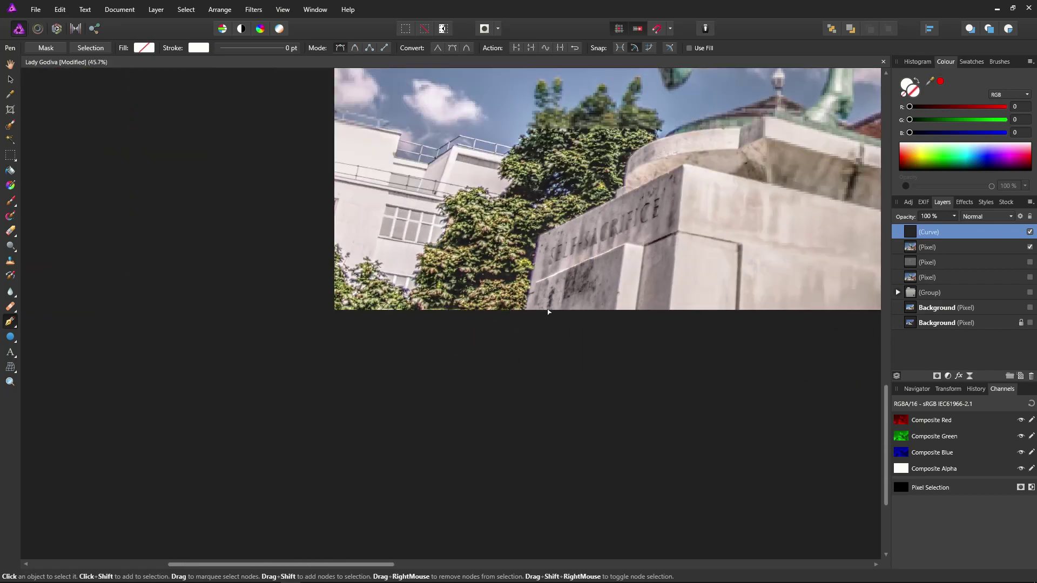
{"action": "scroll", "coordinate": [548, 312], "scroll_direction": "down", "scroll_amount": 3}
{"action": "key", "text": "space"}
{"action": "left_click_drag", "start_coordinate": [722, 306], "coordinate": [479, 480]}
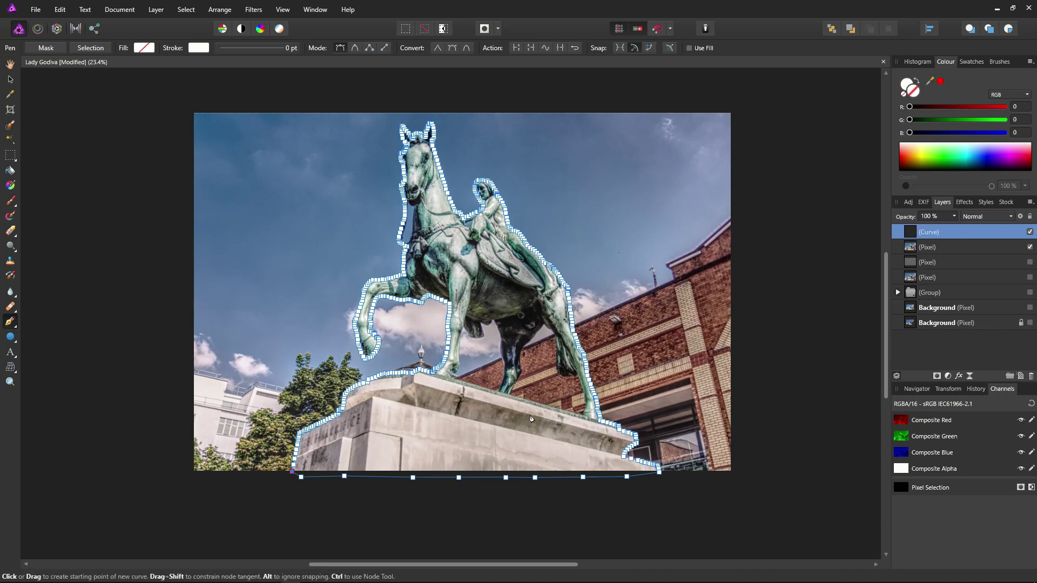
{"action": "key", "text": "ctrl"}
{"action": "key", "text": "ctrl+s"}
{"action": "scroll", "coordinate": [411, 232], "scroll_direction": "down", "scroll_amount": 1}
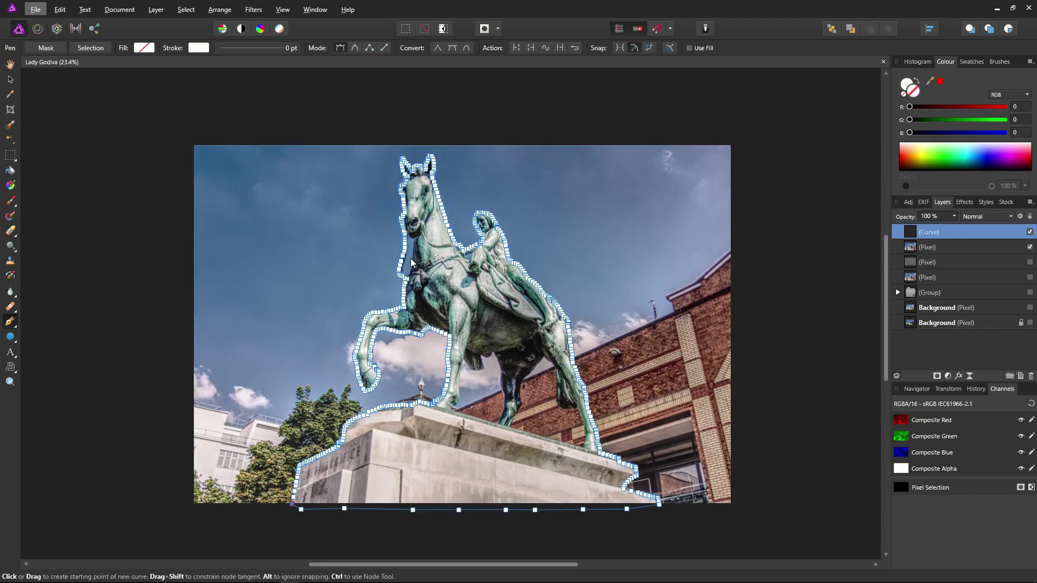
Start a new path in the gap beside the hanging rein and trace the underside of the horse's jaw to the neck.
{"action": "scroll", "coordinate": [409, 256], "scroll_direction": "up", "scroll_amount": 5}
{"action": "scroll", "coordinate": [414, 255], "scroll_direction": "up", "scroll_amount": 6}
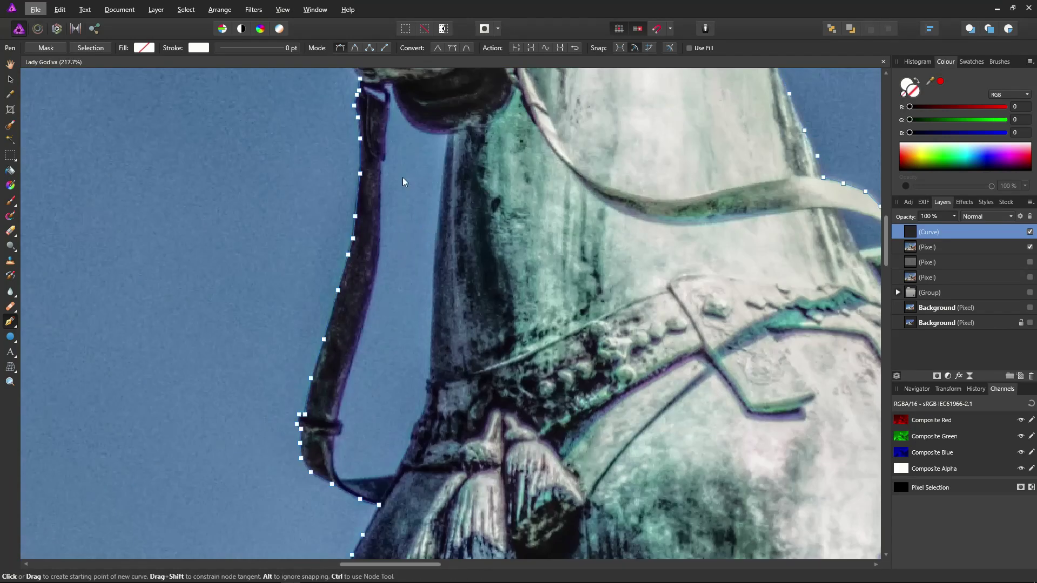
{"action": "left_click_drag", "start_coordinate": [441, 211], "coordinate": [457, 264]}
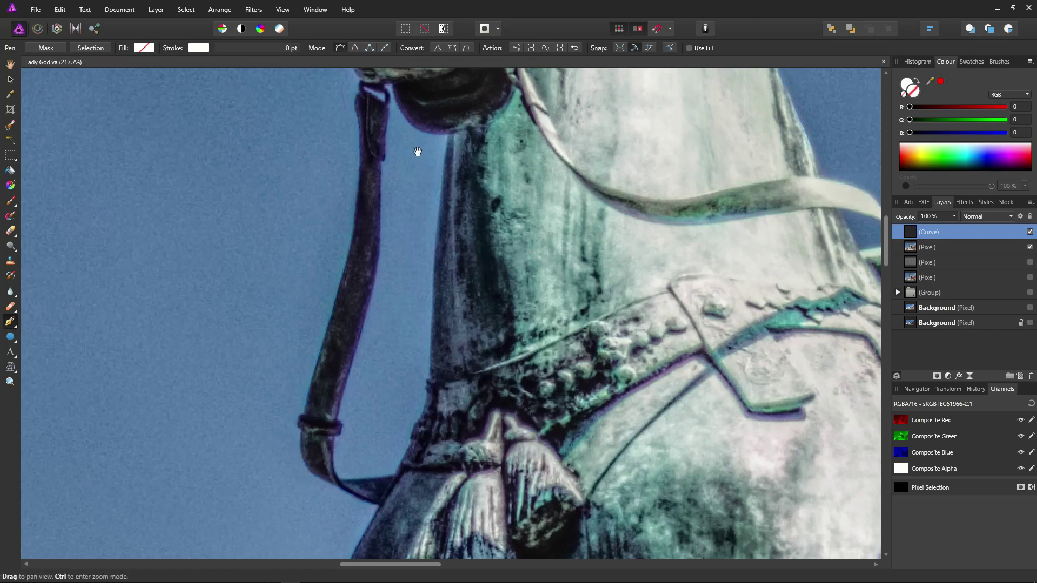
{"action": "left_click_drag", "start_coordinate": [417, 152], "coordinate": [513, 335]}
{"action": "scroll", "coordinate": [492, 267], "scroll_direction": "up", "scroll_amount": 5}
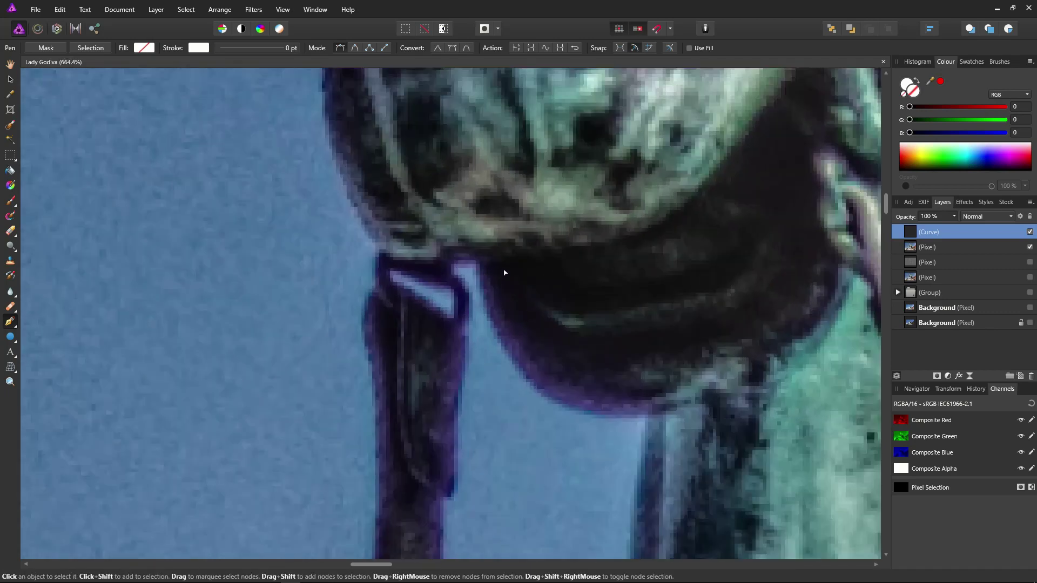
{"action": "left_click", "coordinate": [454, 263]}
{"action": "left_click", "coordinate": [477, 263]}
{"action": "left_click", "coordinate": [490, 310]}
{"action": "left_click", "coordinate": [508, 350]}
{"action": "left_click", "coordinate": [537, 386]}
{"action": "left_click", "coordinate": [580, 411]}
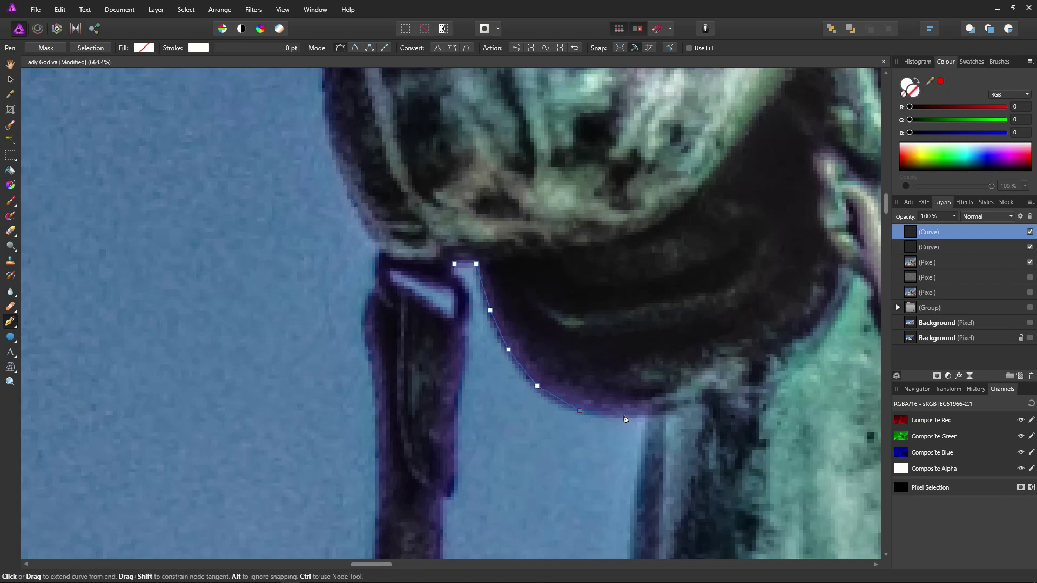
{"action": "left_click", "coordinate": [648, 415]}
Trace the path down the front edge of the horse's neck, inside the gap beside the rein.
{"action": "scroll", "coordinate": [697, 491], "scroll_direction": "down", "scroll_amount": 5}
{"action": "scroll", "coordinate": [696, 491], "scroll_direction": "right", "scroll_amount": 1}
{"action": "left_click", "coordinate": [559, 260]}
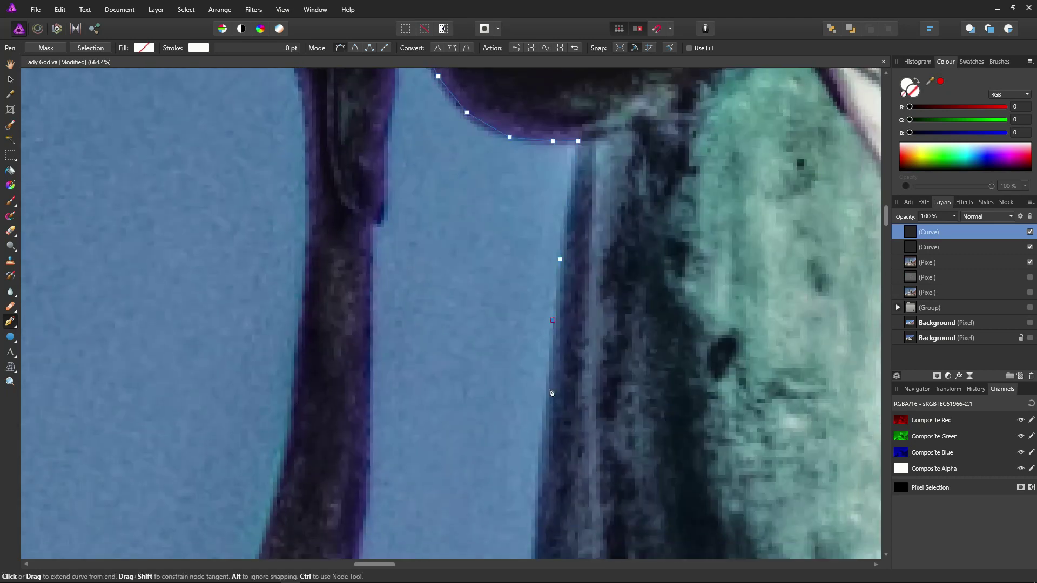
{"action": "left_click", "coordinate": [548, 397]}
{"action": "left_click", "coordinate": [543, 469]}
{"action": "left_click_drag", "start_coordinate": [543, 469], "coordinate": [541, 156]}
{"action": "left_click", "coordinate": [531, 250]}
{"action": "left_click", "coordinate": [525, 417]}
{"action": "left_click_drag", "start_coordinate": [525, 416], "coordinate": [517, 129]}
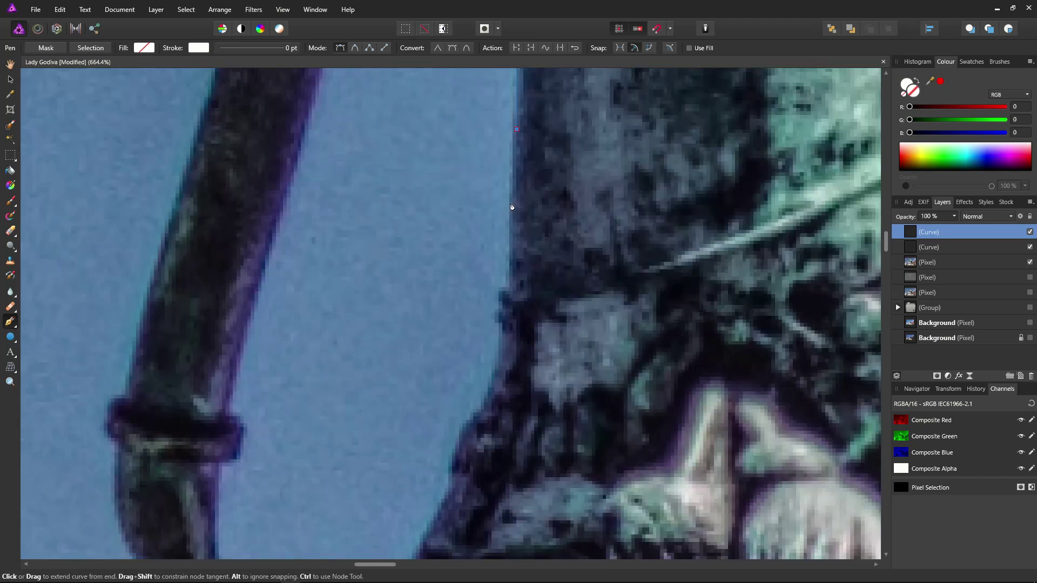
Continue the path past the harness collar and down the chest to where the rein strap joins.
{"action": "left_click", "coordinate": [509, 205]}
{"action": "left_click", "coordinate": [510, 265]}
{"action": "left_click", "coordinate": [509, 283]}
{"action": "left_click", "coordinate": [498, 287]}
{"action": "left_click", "coordinate": [495, 308]}
{"action": "left_click", "coordinate": [498, 326]}
{"action": "scroll", "coordinate": [467, 428], "scroll_direction": "down", "scroll_amount": 5}
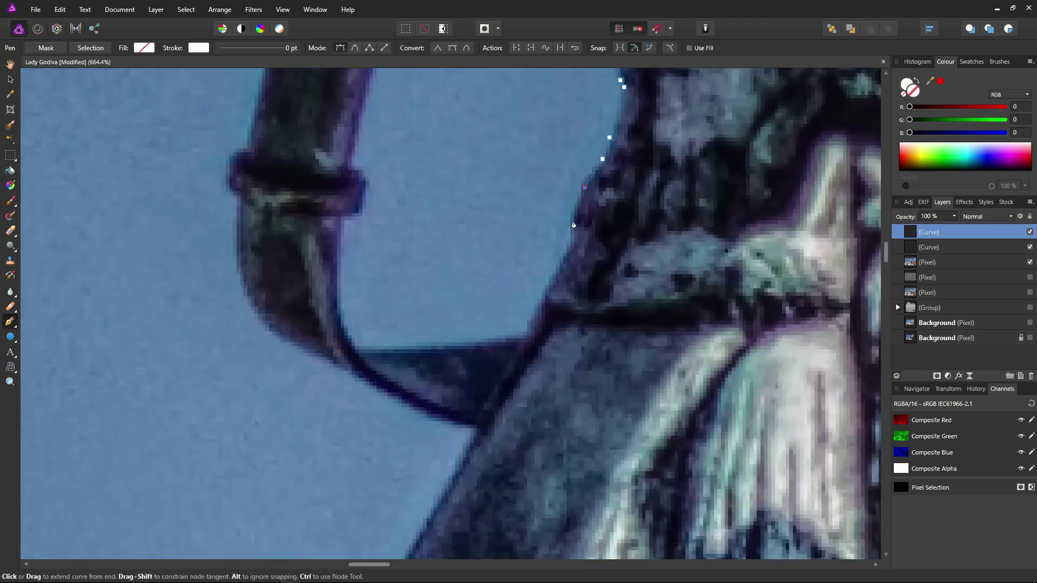
{"action": "left_click", "coordinate": [584, 187]}
{"action": "left_click", "coordinate": [574, 209]}
{"action": "left_click", "coordinate": [574, 226]}
{"action": "left_click", "coordinate": [545, 287]}
{"action": "left_click", "coordinate": [534, 309]}
Trace the inner edge of the rein's lower loop and around its buckle.
{"action": "left_click", "coordinate": [523, 335]}
{"action": "left_click", "coordinate": [455, 342]}
{"action": "left_click", "coordinate": [388, 349]}
{"action": "left_click", "coordinate": [355, 344]}
{"action": "left_click", "coordinate": [342, 277]}
{"action": "left_click", "coordinate": [341, 239]}
{"action": "left_click", "coordinate": [353, 213]}
{"action": "left_click", "coordinate": [364, 193]}
{"action": "left_click", "coordinate": [356, 168]}
Trace the inner edge of the rein upward from the buckle to the overlapping strap end below the mouth.
{"action": "key", "text": "space"}
{"action": "left_click_drag", "start_coordinate": [450, 108], "coordinate": [444, 378]}
{"action": "left_click", "coordinate": [365, 315]}
{"action": "left_click", "coordinate": [393, 243]}
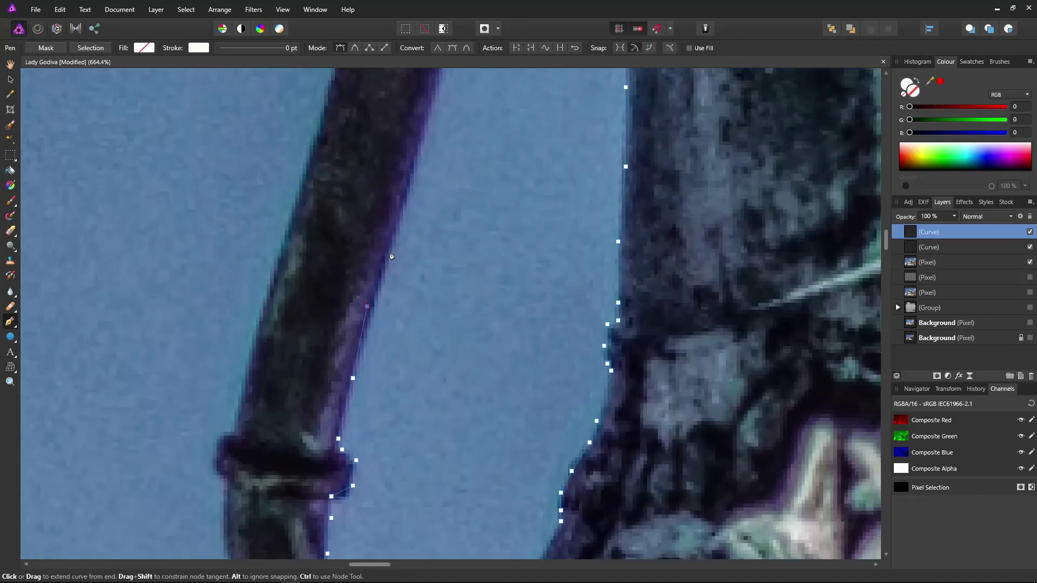
{"action": "left_click", "coordinate": [408, 185]}
{"action": "left_click_drag", "start_coordinate": [507, 179], "coordinate": [508, 360]}
{"action": "left_click", "coordinate": [430, 289]}
{"action": "left_click", "coordinate": [449, 215]}
{"action": "left_click_drag", "start_coordinate": [505, 145], "coordinate": [505, 383]}
{"action": "left_click", "coordinate": [464, 368]}
{"action": "left_click", "coordinate": [464, 282]}
{"action": "left_click", "coordinate": [464, 199]}
Trace the strap end up to the mouth, close the rein-gap path on its starting node, and save the document.
{"action": "left_click", "coordinate": [465, 127]}
{"action": "left_click", "coordinate": [482, 124]}
{"action": "left_click_drag", "start_coordinate": [555, 160], "coordinate": [511, 342]}
{"action": "left_click", "coordinate": [439, 287]}
{"action": "left_click", "coordinate": [435, 233]}
{"action": "left_click", "coordinate": [443, 198]}
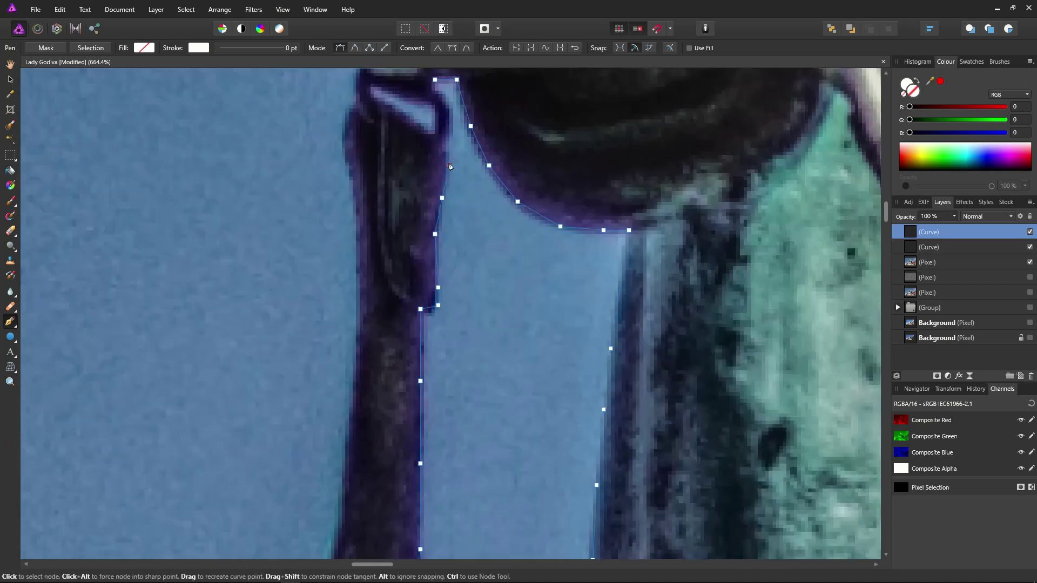
{"action": "key", "text": "space"}
{"action": "left_click_drag", "start_coordinate": [509, 215], "coordinate": [497, 414]}
{"action": "left_click", "coordinate": [443, 316]}
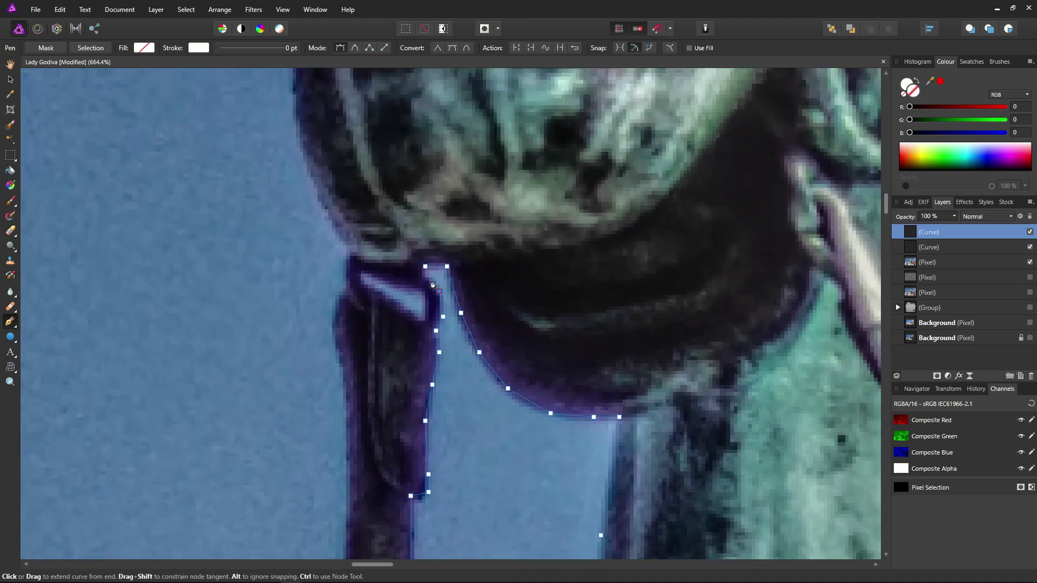
{"action": "left_click", "coordinate": [432, 281]}
{"action": "left_click", "coordinate": [426, 267]}
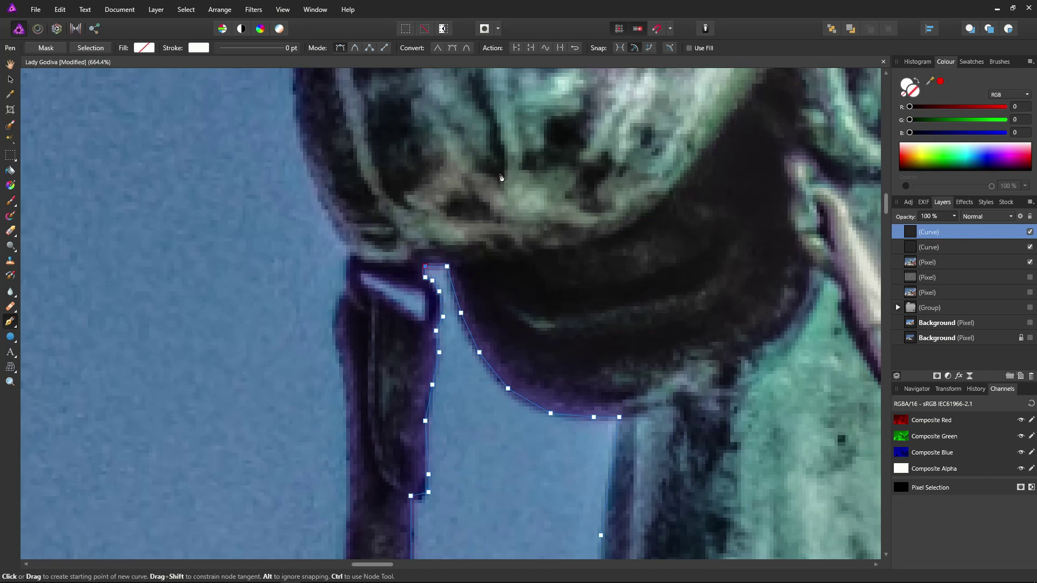
{"action": "key", "text": "ctrl+s"}
Trace a closed path around the small sky gap between the rein, the rider's arm and her knee.
{"action": "scroll", "coordinate": [563, 286], "scroll_direction": "down", "scroll_amount": 10}
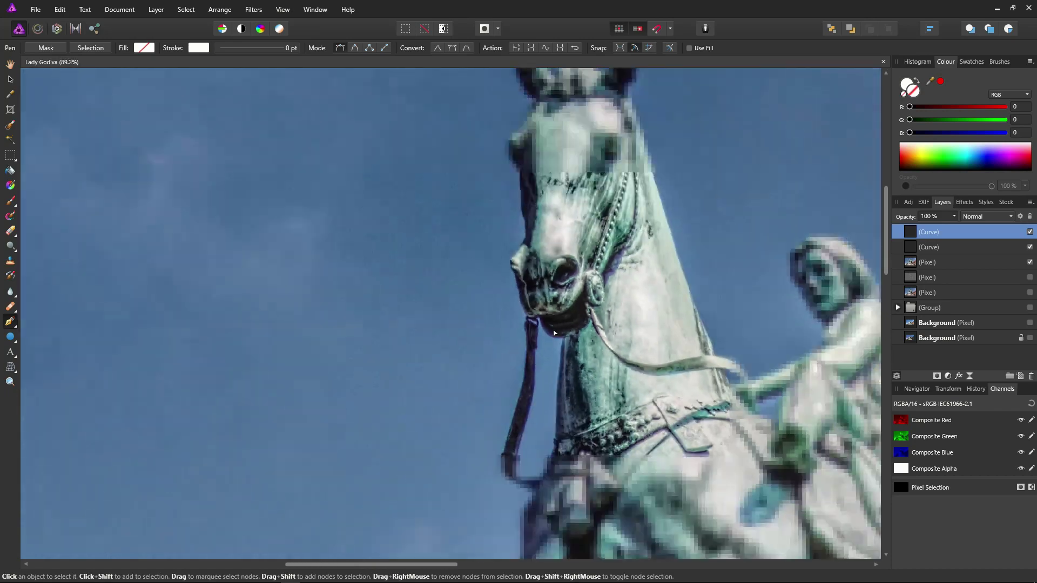
{"action": "left_click_drag", "start_coordinate": [729, 450], "coordinate": [422, 373]}
{"action": "scroll", "coordinate": [403, 327], "scroll_direction": "up", "scroll_amount": 6}
{"action": "scroll", "coordinate": [401, 328], "scroll_direction": "up", "scroll_amount": 1}
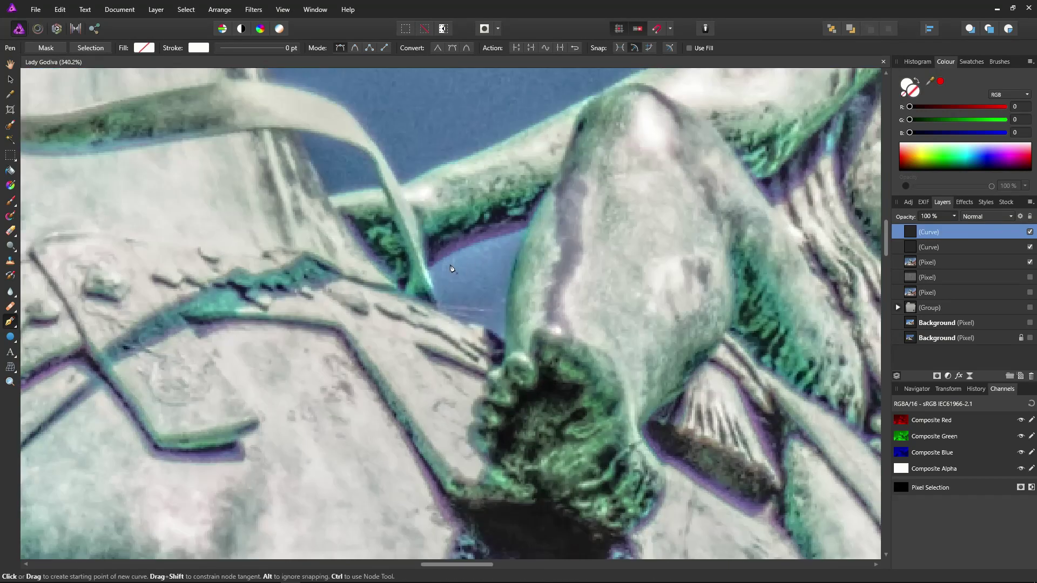
{"action": "left_click", "coordinate": [430, 269]}
{"action": "left_click", "coordinate": [454, 250]}
{"action": "left_click", "coordinate": [478, 239]}
{"action": "left_click", "coordinate": [510, 231]}
{"action": "left_click", "coordinate": [508, 285]}
{"action": "left_click", "coordinate": [503, 342]}
{"action": "left_click", "coordinate": [430, 268]}
Start a path at the standing foreleg's base and trace around the back of its hoof and fetlock.
{"action": "scroll", "coordinate": [629, 309], "scroll_direction": "down", "scroll_amount": 8}
{"action": "scroll", "coordinate": [629, 309], "scroll_direction": "up", "scroll_amount": 8}
{"action": "mouse_move", "coordinate": [509, 266]}
{"action": "left_mouse_down"}
{"action": "mouse_move", "coordinate": [607, 301]}
{"action": "mouse_move", "coordinate": [560, 359]}
{"action": "left_mouse_up"}
{"action": "scroll", "coordinate": [551, 326], "scroll_direction": "down", "scroll_amount": 5}
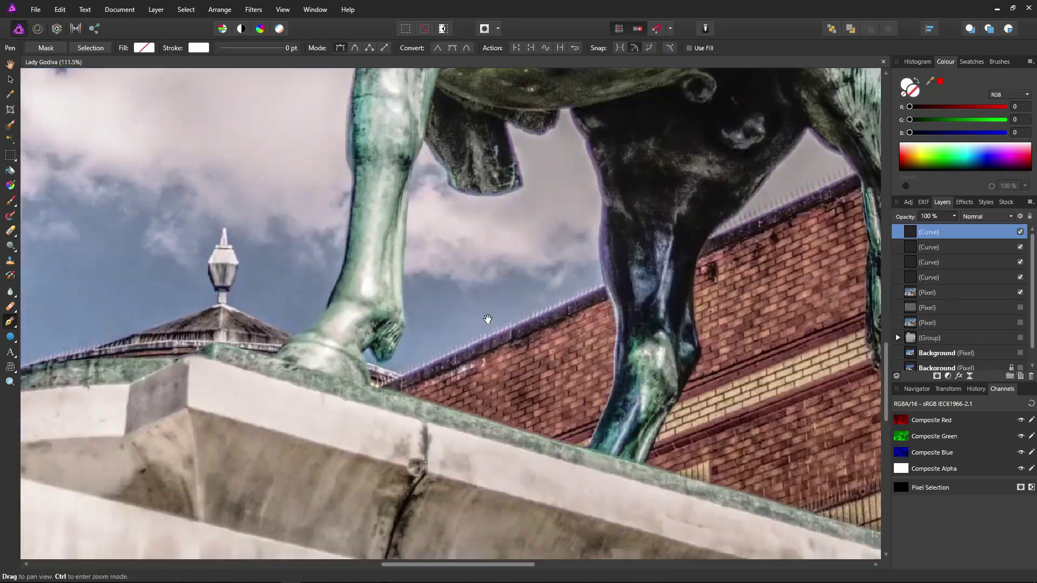
{"action": "scroll", "coordinate": [486, 320], "scroll_direction": "up", "scroll_amount": 3}
{"action": "left_click", "coordinate": [341, 332]}
{"action": "left_click", "coordinate": [328, 311]}
{"action": "left_click", "coordinate": [361, 305]}
{"action": "left_click", "coordinate": [393, 332]}
{"action": "left_click", "coordinate": [424, 308]}
{"action": "left_click", "coordinate": [452, 249]}
{"action": "left_click", "coordinate": [458, 194]}
Trace the path up the rear edge of the standing foreleg to where it meets the belly.
{"action": "left_click_drag", "start_coordinate": [454, 183], "coordinate": [389, 430]}
{"action": "left_click", "coordinate": [393, 317]}
{"action": "left_click", "coordinate": [398, 240]}
{"action": "left_click_drag", "start_coordinate": [401, 215], "coordinate": [364, 449]}
{"action": "left_click", "coordinate": [386, 209]}
{"action": "scroll", "coordinate": [591, 273], "scroll_direction": "down", "scroll_amount": 5}
{"action": "scroll", "coordinate": [591, 273], "scroll_direction": "up", "scroll_amount": 5}
Trace the path around the lower edge of the dark form hanging beneath the horse's belly.
{"action": "left_click", "coordinate": [486, 182]}
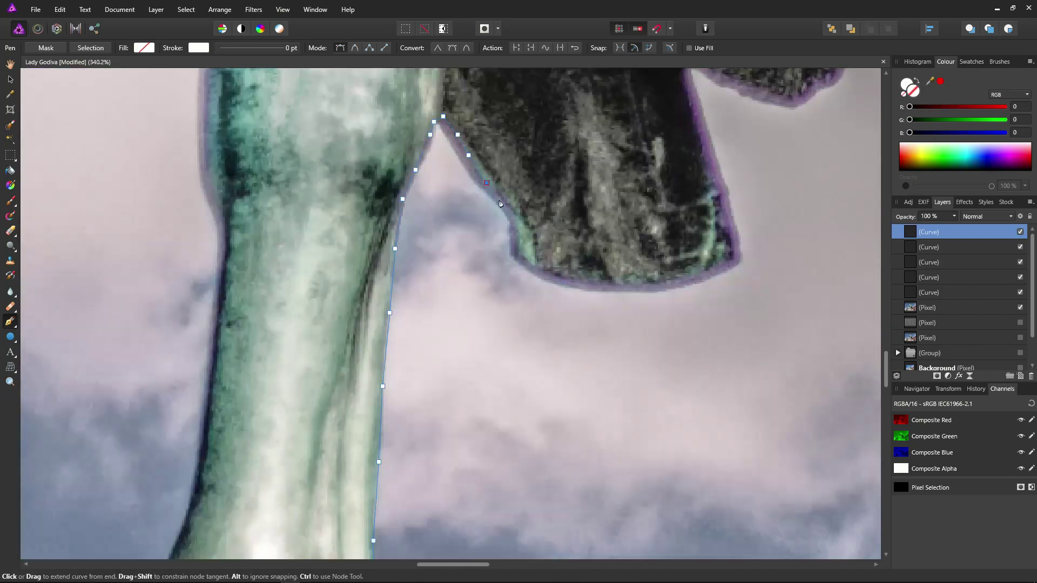
{"action": "left_click", "coordinate": [505, 205]}
{"action": "left_click", "coordinate": [514, 218]}
{"action": "left_click", "coordinate": [516, 228]}
{"action": "left_click", "coordinate": [516, 252]}
{"action": "left_click", "coordinate": [535, 263]}
{"action": "left_click", "coordinate": [562, 278]}
{"action": "left_click", "coordinate": [609, 283]}
{"action": "left_click", "coordinate": [661, 280]}
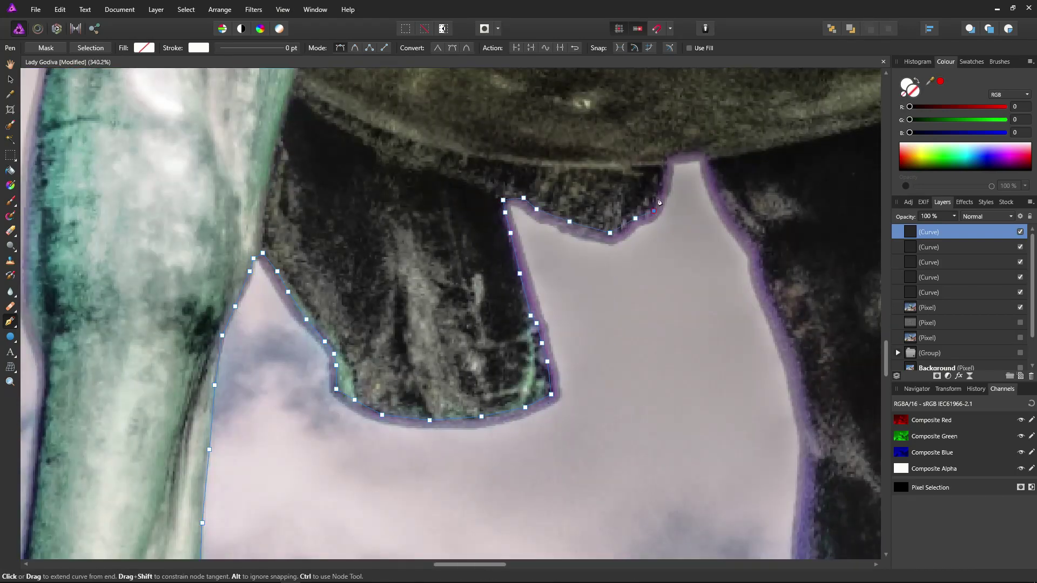
Take the path across the notch under the belly and down the front edge of the dark hind leg.
{"action": "left_click", "coordinate": [669, 160]}
{"action": "left_click", "coordinate": [705, 155]}
{"action": "left_click", "coordinate": [718, 189]}
{"action": "left_click", "coordinate": [770, 299]}
{"action": "left_click", "coordinate": [815, 459]}
{"action": "left_click_drag", "start_coordinate": [817, 460], "coordinate": [627, 174]}
{"action": "scroll", "coordinate": [655, 237], "scroll_direction": "down", "scroll_amount": 4}
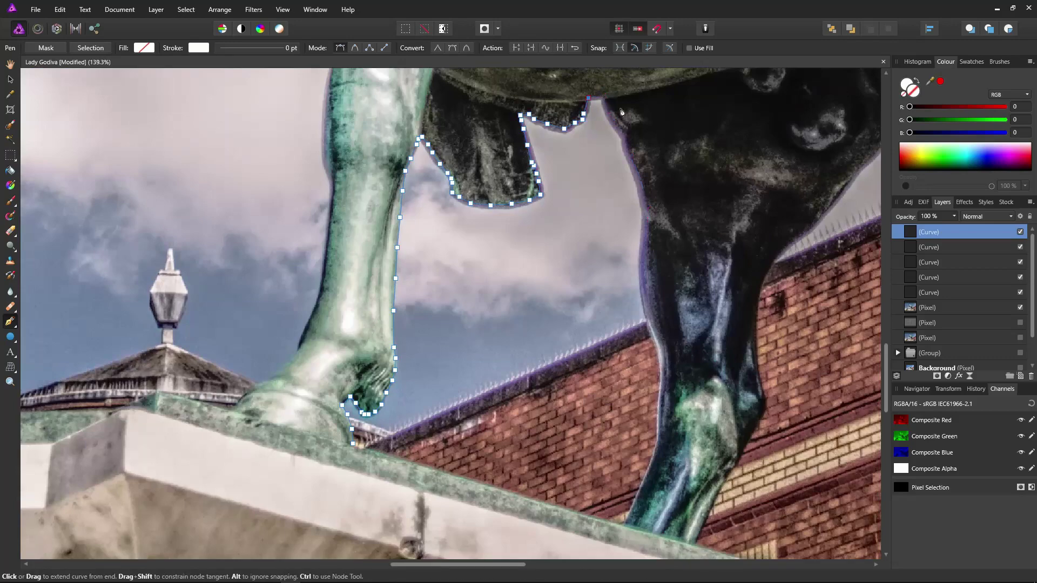
{"action": "scroll", "coordinate": [633, 98], "scroll_direction": "up", "scroll_amount": 3}
{"action": "scroll", "coordinate": [702, 486], "scroll_direction": "down", "scroll_amount": 10}
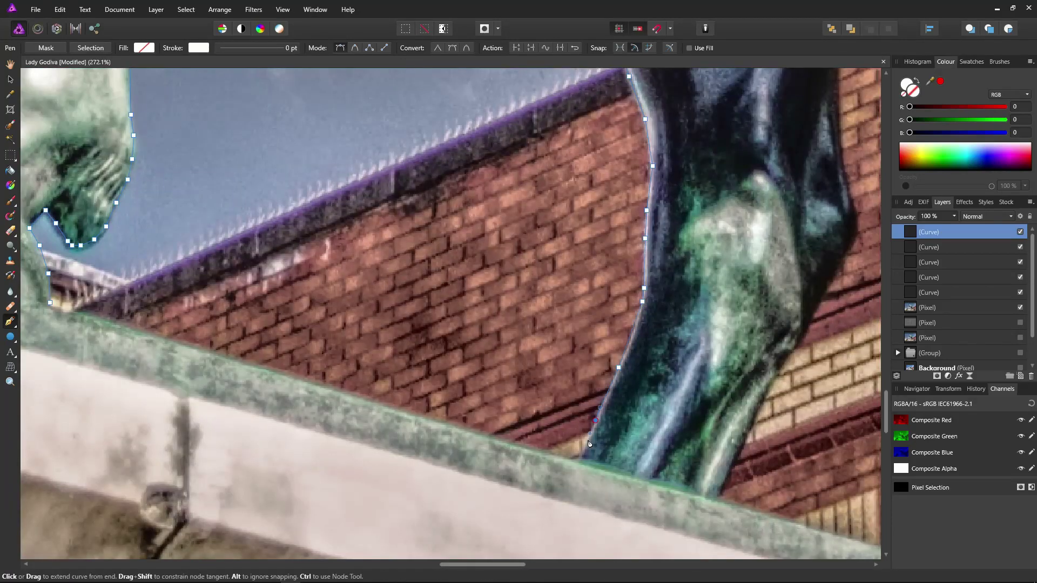
Run the path along the bronze base's top edge back towards the standing foreleg's hoof, and save the document.
{"action": "left_click", "coordinate": [577, 456]}
{"action": "left_click", "coordinate": [470, 431]}
{"action": "left_click", "coordinate": [352, 399]}
{"action": "left_click_drag", "start_coordinate": [352, 399], "coordinate": [647, 480]}
{"action": "left_click", "coordinate": [344, 384]}
{"action": "key", "text": "ctrl+s"}
{"action": "scroll", "coordinate": [504, 239], "scroll_direction": "down", "scroll_amount": 4}
{"action": "scroll", "coordinate": [740, 273], "scroll_direction": "up", "scroll_amount": 4}
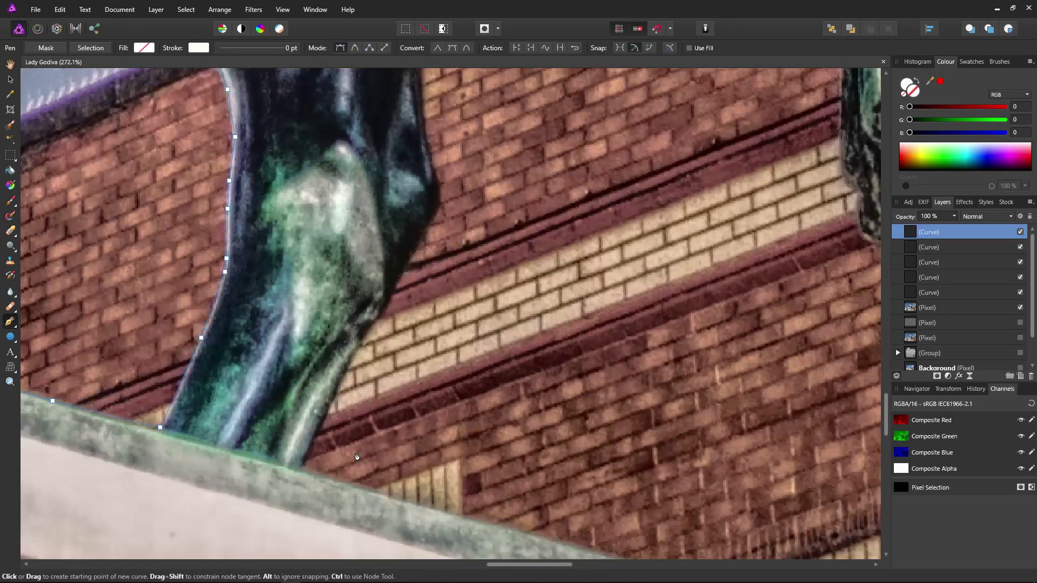
Start a new path at the dark hind leg's hoof and trace up that leg's rear edge to the roofline.
{"action": "left_click", "coordinate": [301, 464]}
{"action": "left_click", "coordinate": [378, 318]}
{"action": "left_click", "coordinate": [437, 217]}
{"action": "left_click_drag", "start_coordinate": [464, 154], "coordinate": [424, 374]}
{"action": "left_click", "coordinate": [385, 269]}
{"action": "left_click", "coordinate": [410, 198]}
{"action": "left_click_drag", "start_coordinate": [410, 199], "coordinate": [291, 415]}
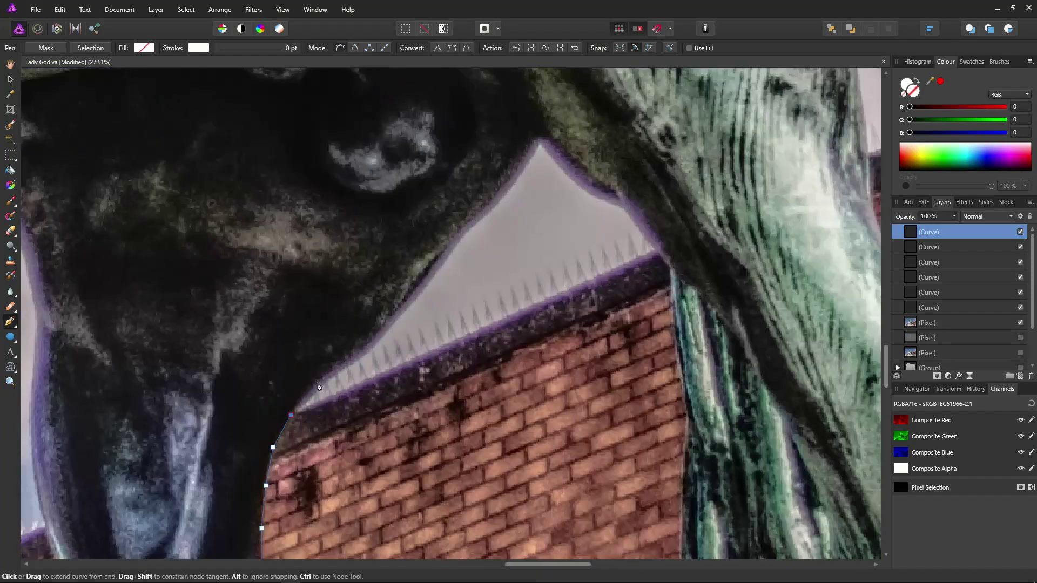
Continue the path around the pointed sky gap between the hind legs and down to the front edge of the tail.
{"action": "left_click", "coordinate": [319, 383]}
{"action": "left_click", "coordinate": [379, 327]}
{"action": "left_click", "coordinate": [445, 250]}
{"action": "left_click", "coordinate": [539, 139]}
{"action": "left_click", "coordinate": [572, 173]}
{"action": "left_click_drag", "start_coordinate": [644, 238], "coordinate": [557, 182]}
{"action": "left_click", "coordinate": [585, 213]}
{"action": "left_click_drag", "start_coordinate": [597, 485], "coordinate": [574, 196]}
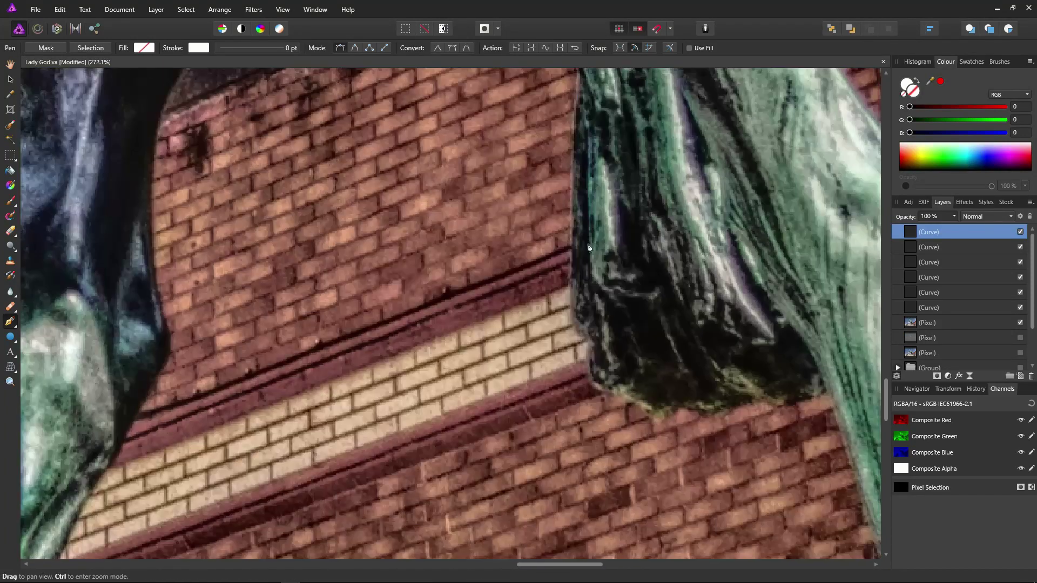
Trace the path down the tail's front edge and around its lower tip to the light hind leg.
{"action": "left_click", "coordinate": [572, 272]}
{"action": "left_click", "coordinate": [590, 373]}
{"action": "left_click", "coordinate": [664, 412]}
{"action": "left_click", "coordinate": [729, 405]}
{"action": "left_click_drag", "start_coordinate": [817, 399], "coordinate": [544, 163]}
Run the path down the front edge of the light hind leg to its hoof on the bronze base.
{"action": "left_click", "coordinate": [607, 308]}
{"action": "left_click_drag", "start_coordinate": [615, 349], "coordinate": [658, 167]}
{"action": "left_click", "coordinate": [690, 312]}
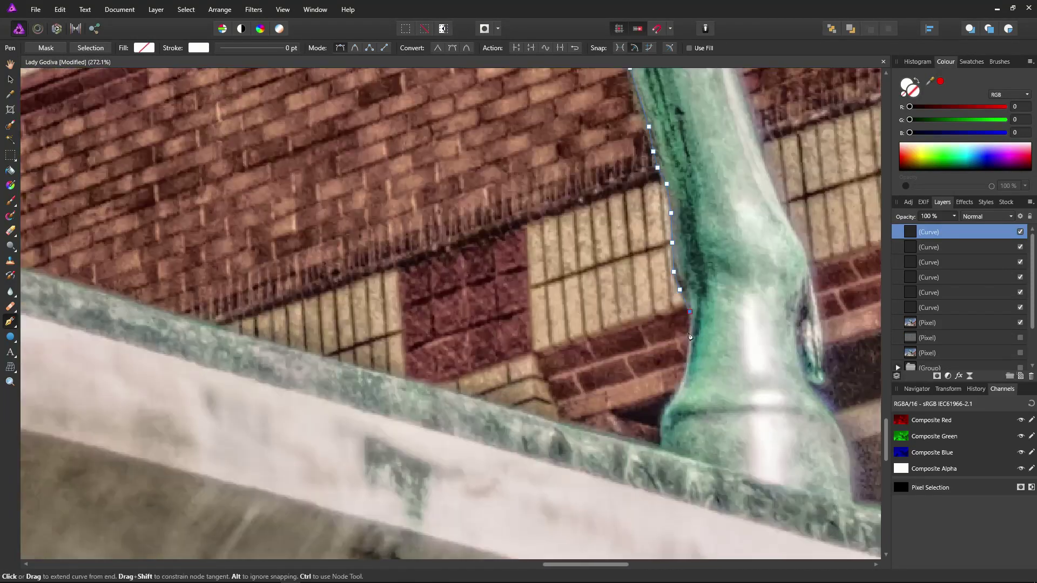
{"action": "left_click", "coordinate": [689, 341]}
{"action": "left_click", "coordinate": [660, 422]}
Follow the bronze base's top edge back to the dark hind leg's hoof and close the path around the gap.
{"action": "left_click", "coordinate": [482, 399]}
{"action": "left_click", "coordinate": [318, 355]}
{"action": "left_click_drag", "start_coordinate": [318, 360], "coordinate": [672, 417]}
{"action": "left_click", "coordinate": [637, 402]}
{"action": "left_click", "coordinate": [508, 365]}
{"action": "left_click", "coordinate": [417, 339]}
{"action": "left_click", "coordinate": [279, 302]}
{"action": "left_click", "coordinate": [159, 268]}
{"action": "left_click", "coordinate": [157, 258]}
Save the document with the closed path between the hind legs.
{"action": "scroll", "coordinate": [497, 270], "scroll_direction": "down", "scroll_amount": 10}
{"action": "key", "text": "ctrl+s"}
{"action": "left_click_drag", "start_coordinate": [593, 306], "coordinate": [640, 499]}
{"action": "key", "text": "Return"}
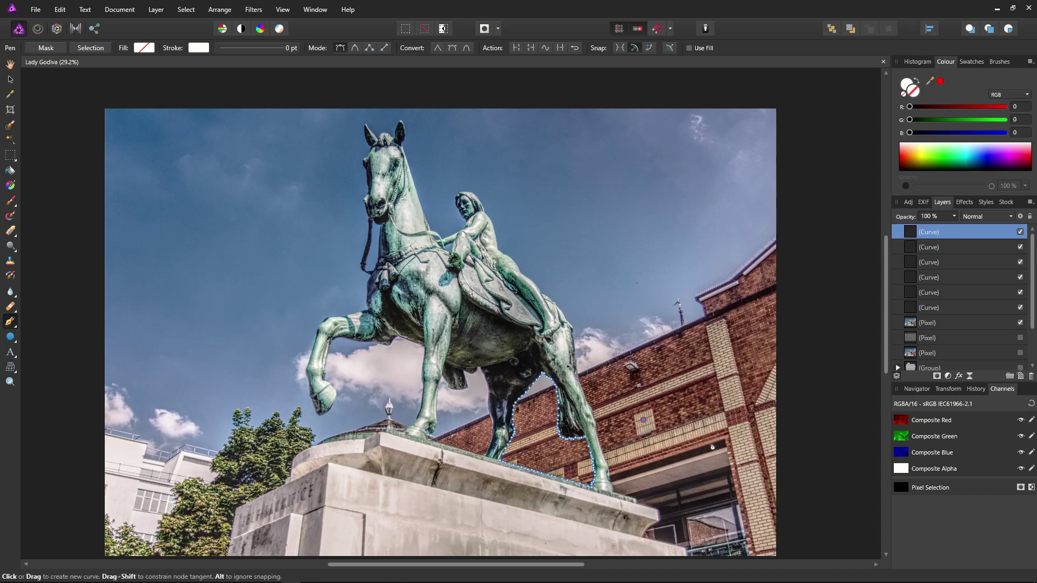
{"action": "key", "text": "ctrl+z"}
{"action": "left_click_drag", "start_coordinate": [614, 455], "coordinate": [610, 431]}
Examine each traced curve in turn with the Pen tool, finishing on the outline between the hind legs.
{"action": "left_click", "coordinate": [9, 68]}
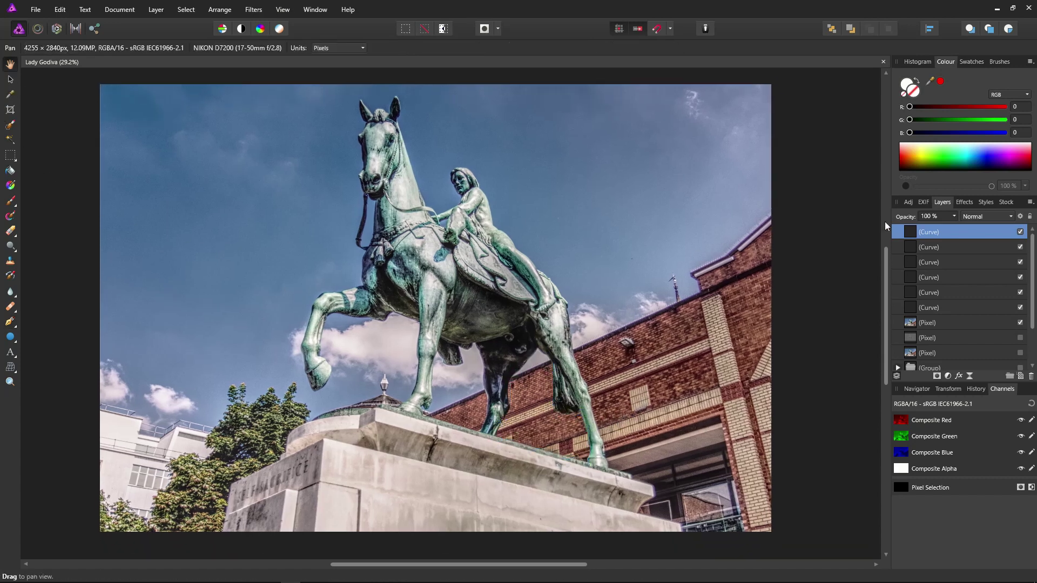
{"action": "left_click", "coordinate": [945, 246]}
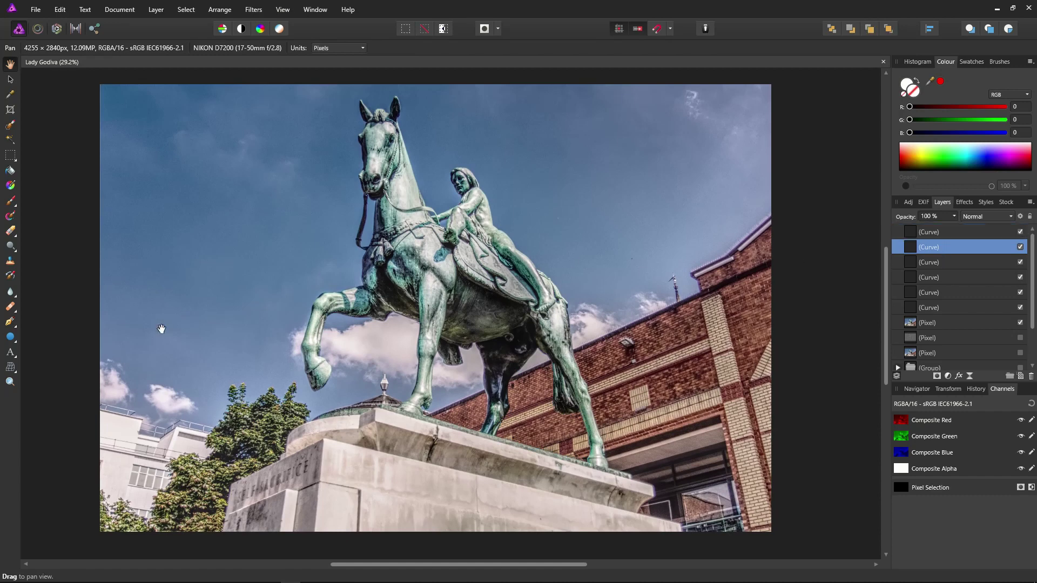
{"action": "left_click", "coordinate": [10, 321]}
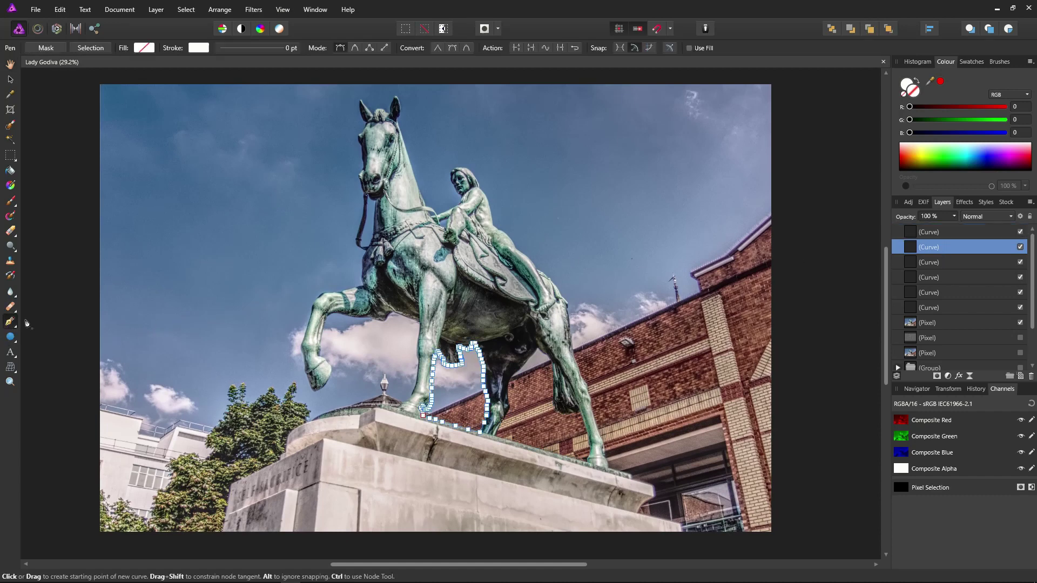
{"action": "left_click", "coordinate": [941, 263]}
{"action": "left_click", "coordinate": [944, 277]}
{"action": "left_click", "coordinate": [941, 292]}
{"action": "left_click", "coordinate": [945, 307]}
{"action": "left_click", "coordinate": [938, 234]}
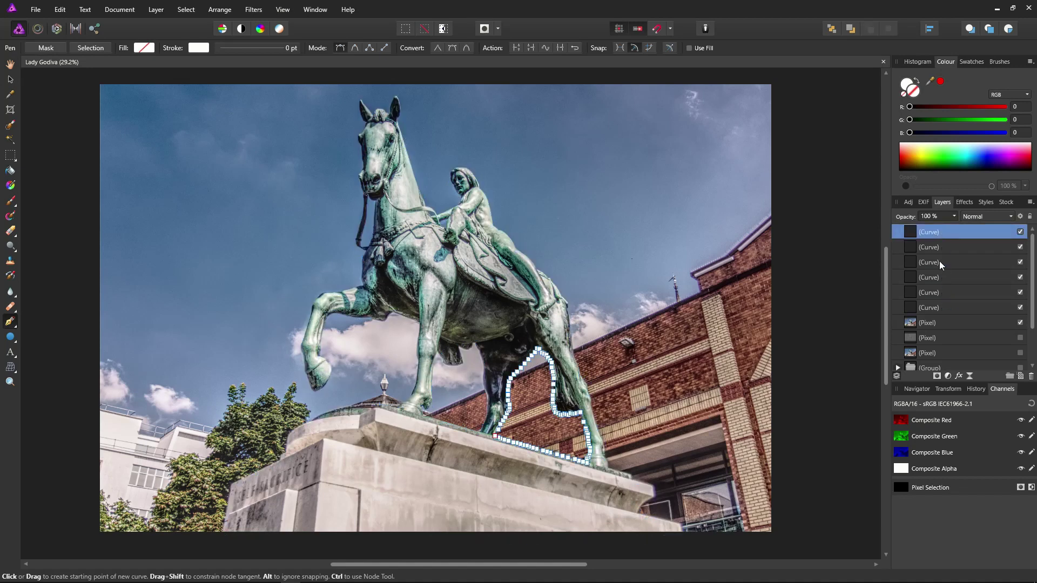